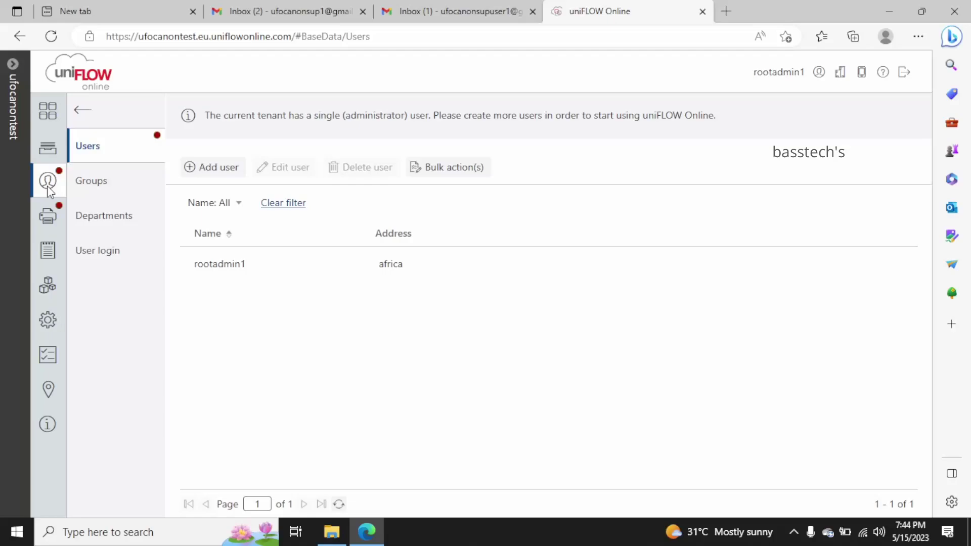
From the Users list, start adding a user and choose manual creation
{"action": "left_click", "coordinate": [98, 141]}
{"action": "left_click", "coordinate": [213, 172]}
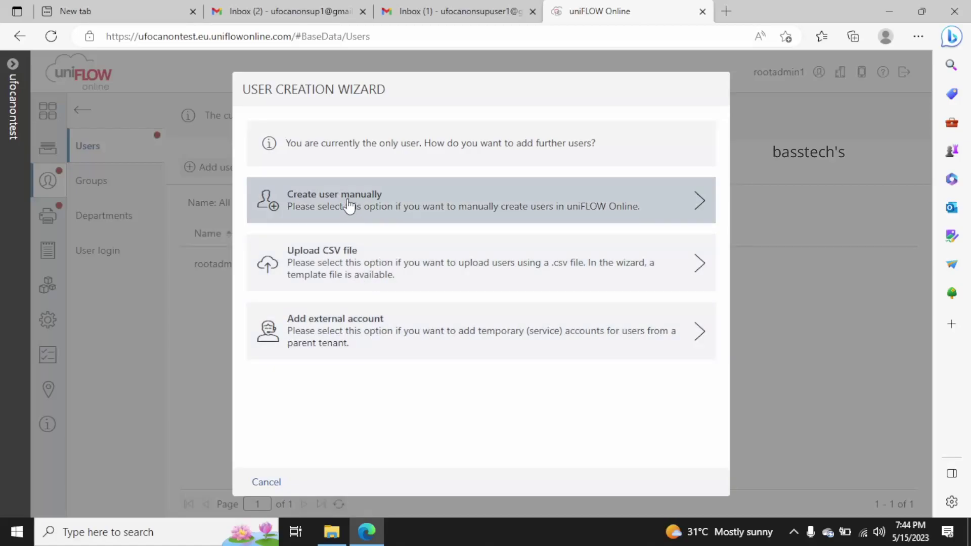
{"action": "left_click", "coordinate": [349, 205]}
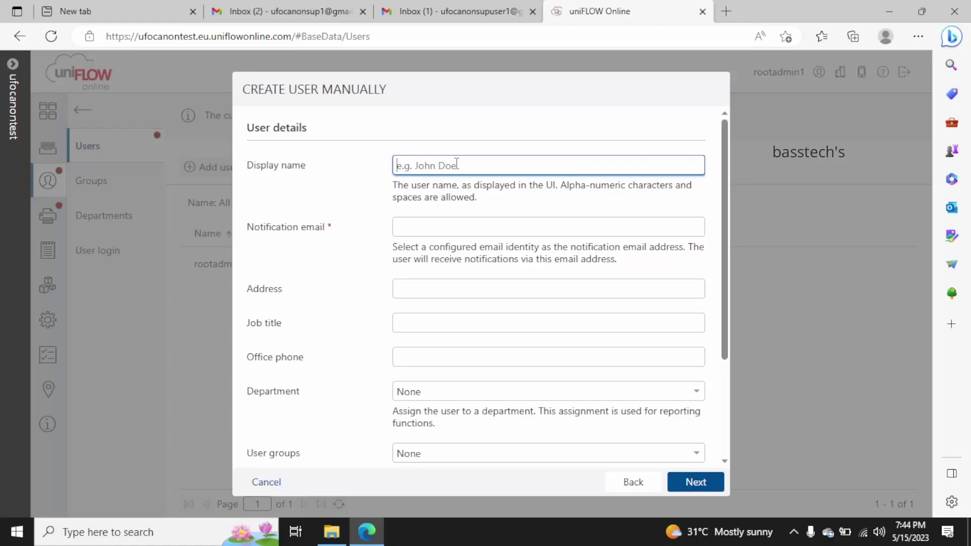
Fill in the user's display name, a Gmail notification email and the address kenya
{"action": "type", "text": "ufouser1"}
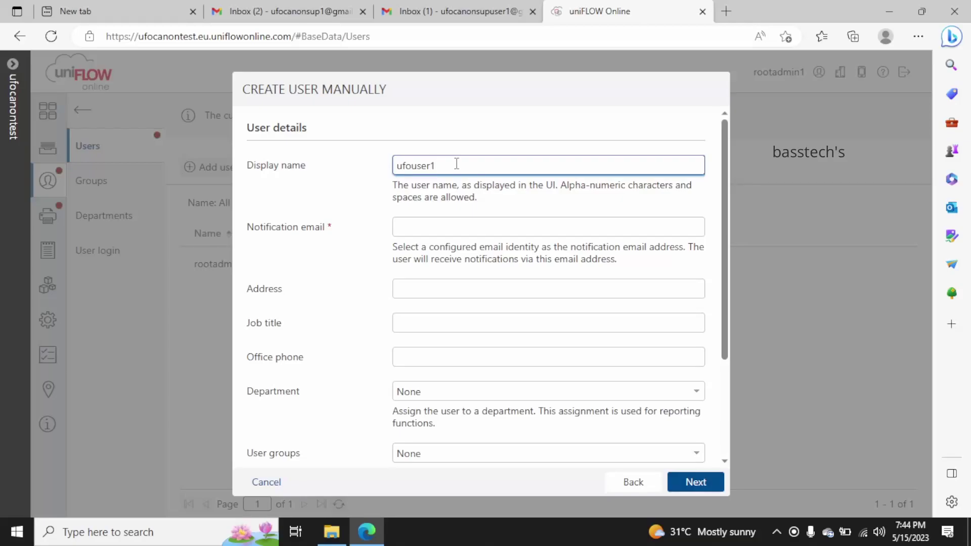
{"action": "left_click", "coordinate": [451, 227]}
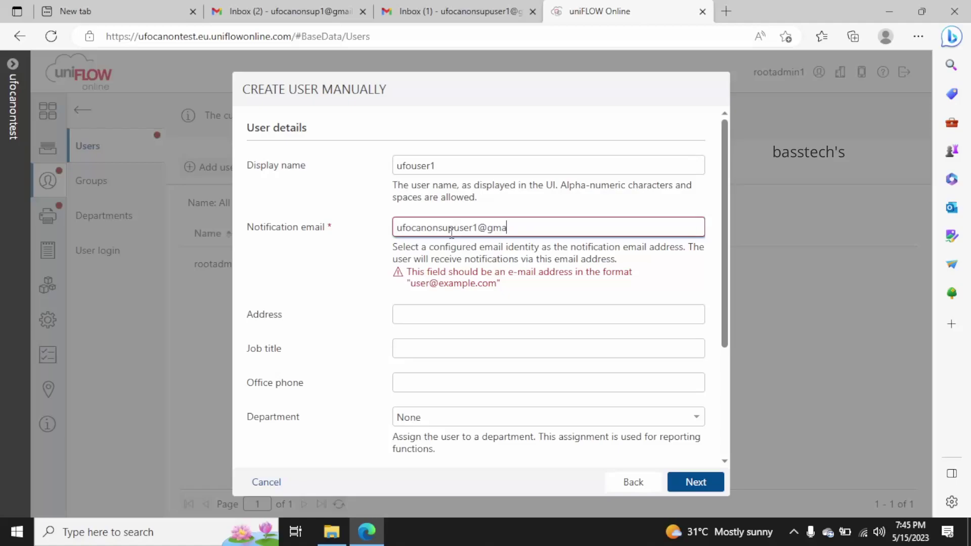
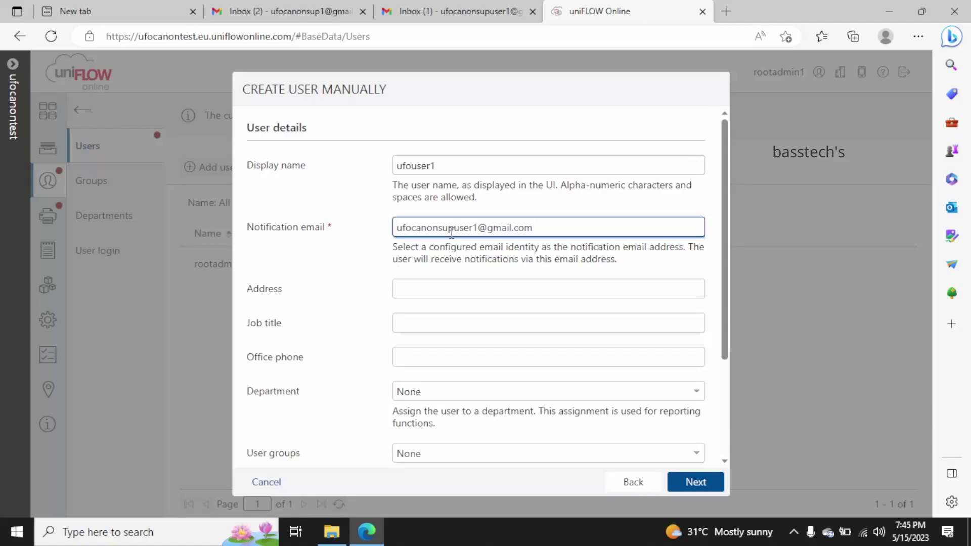
{"action": "left_click", "coordinate": [451, 288]}
{"action": "type", "text": "kenya"}
{"action": "key", "text": "Tab"}
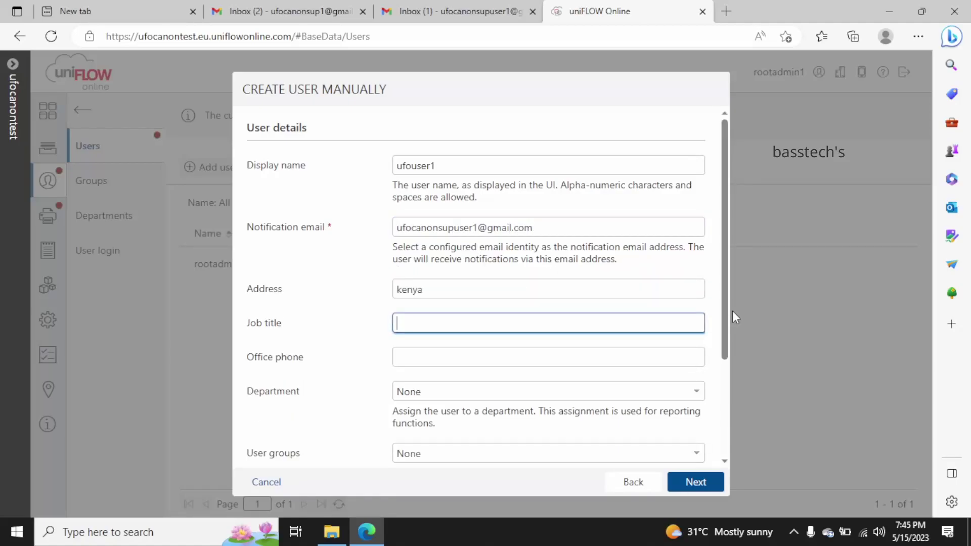
{"action": "left_click_drag", "start_coordinate": [728, 281], "coordinate": [735, 395]}
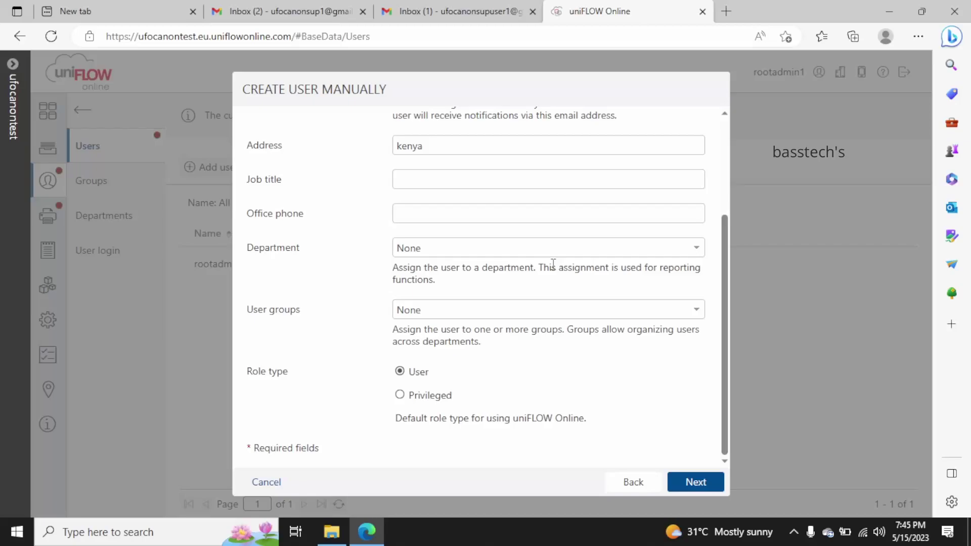
{"action": "left_click", "coordinate": [696, 248]}
{"action": "left_click", "coordinate": [700, 265]}
{"action": "left_click", "coordinate": [698, 313]}
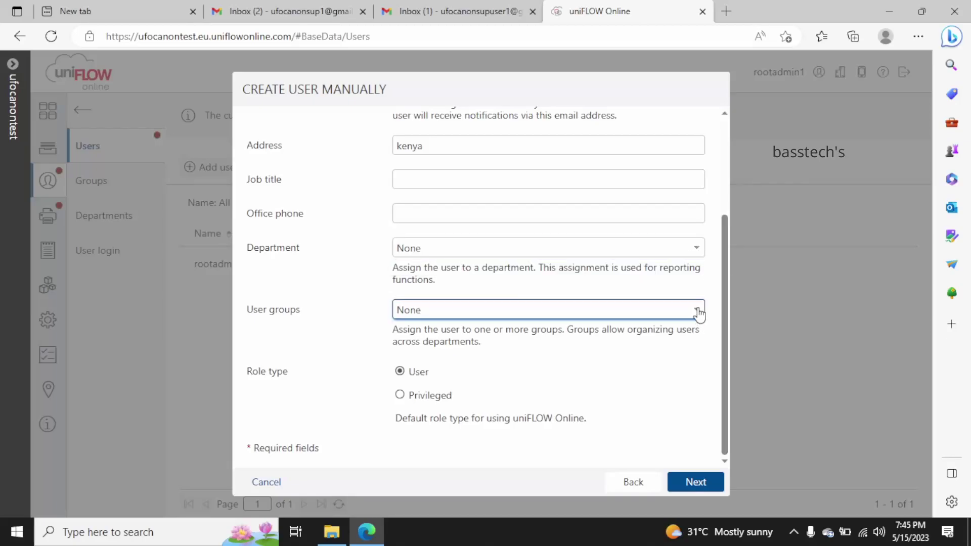
{"action": "left_click", "coordinate": [663, 333]}
{"action": "left_click_drag", "start_coordinate": [412, 374], "coordinate": [472, 403]}
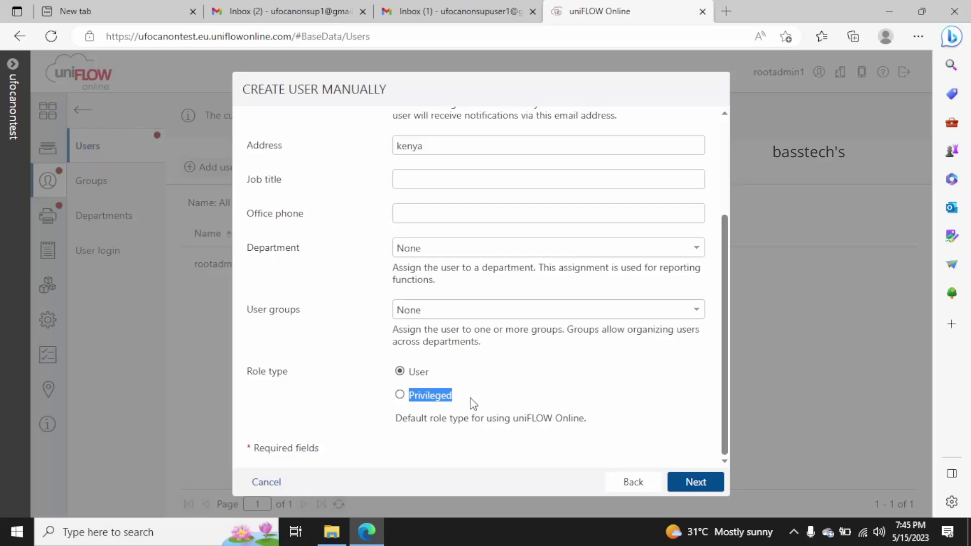
{"action": "left_click", "coordinate": [402, 395]}
{"action": "scroll", "coordinate": [533, 406], "scroll_direction": "down", "scroll_amount": 1}
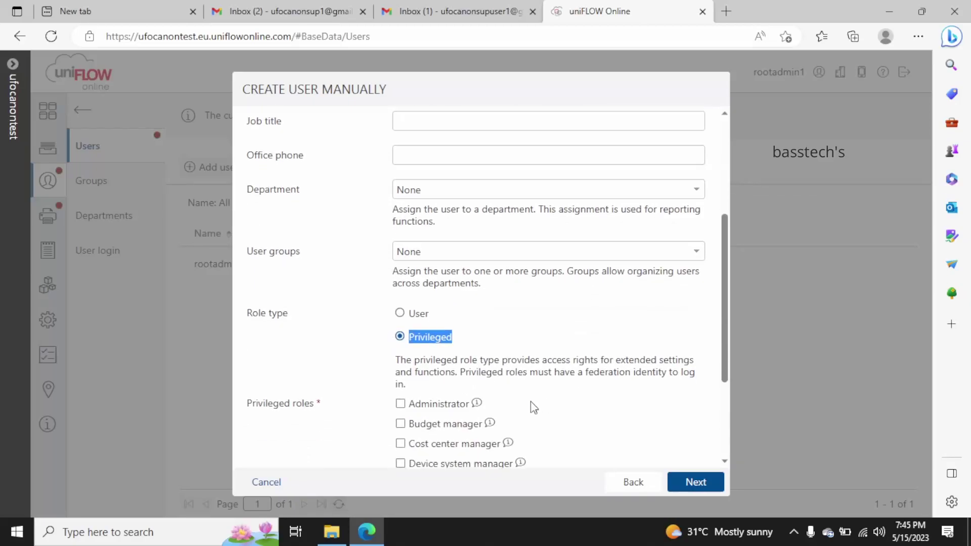
{"action": "scroll", "coordinate": [533, 406], "scroll_direction": "down", "scroll_amount": 1}
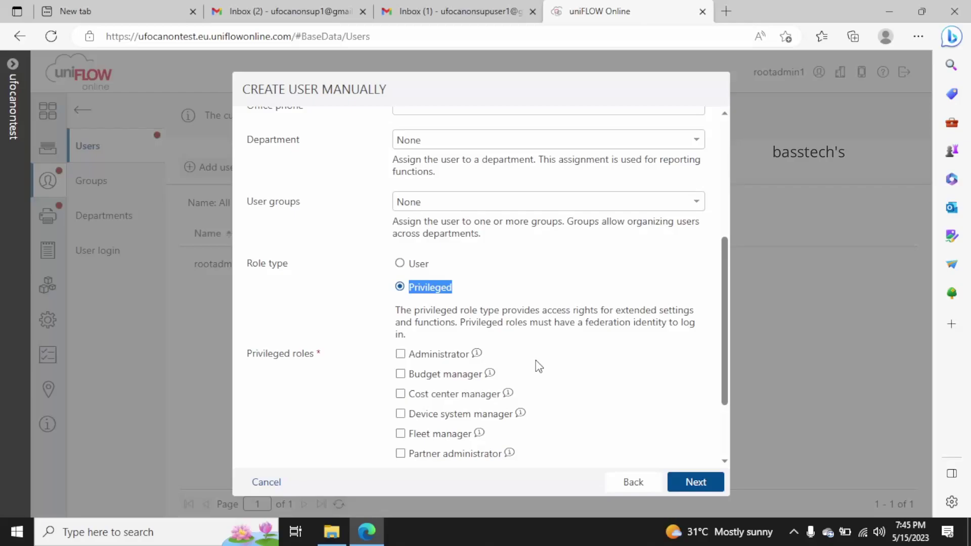
{"action": "left_click", "coordinate": [595, 370]}
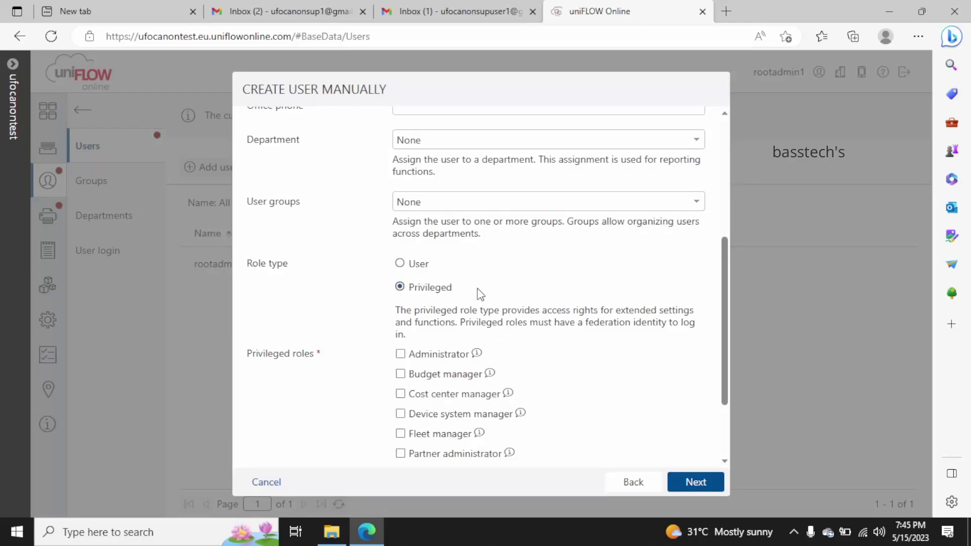
{"action": "scroll", "coordinate": [598, 402], "scroll_direction": "down", "scroll_amount": 1}
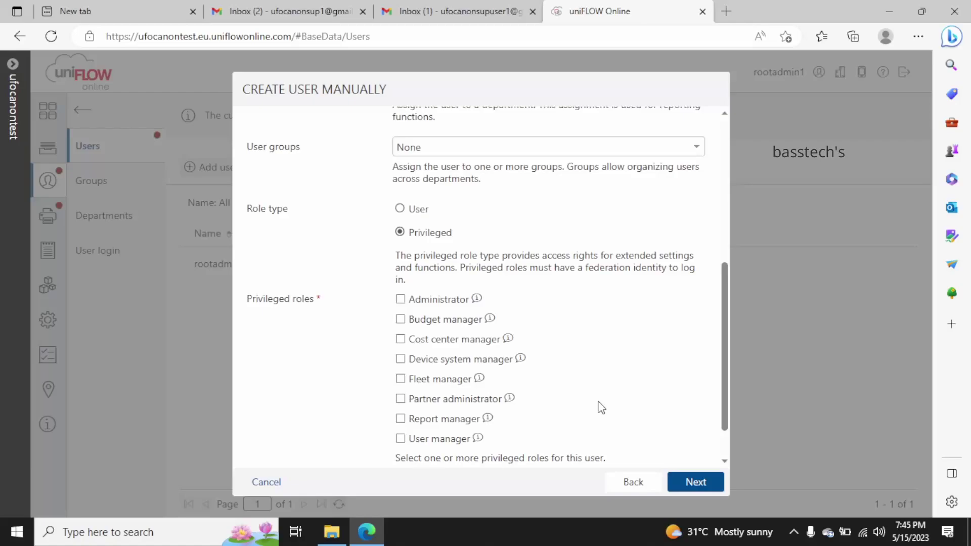
{"action": "scroll", "coordinate": [600, 407], "scroll_direction": "down", "scroll_amount": 1}
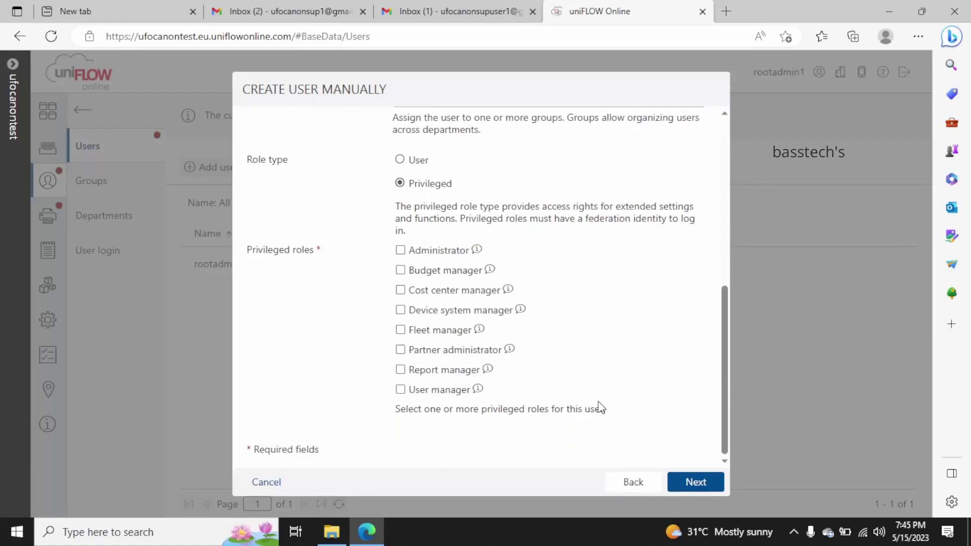
{"action": "scroll", "coordinate": [599, 402], "scroll_direction": "up", "scroll_amount": 1}
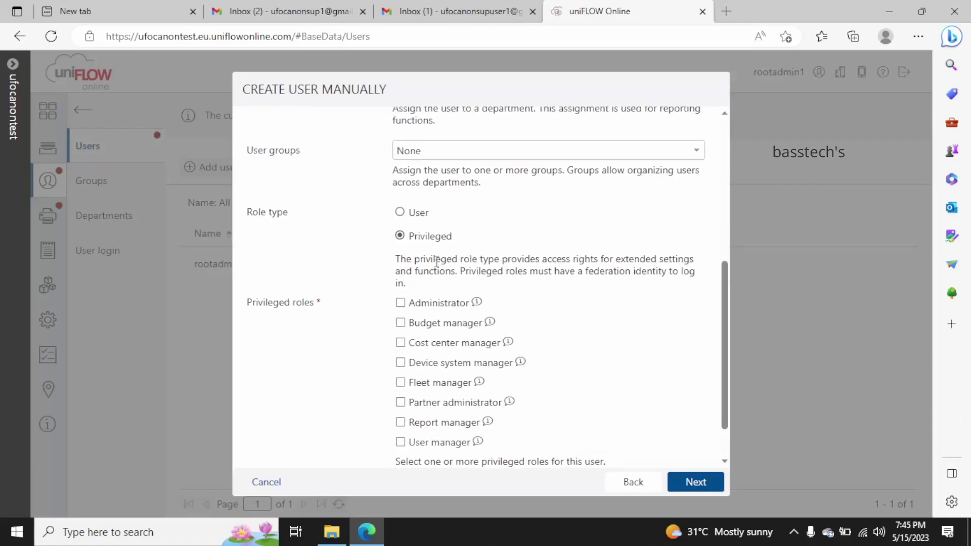
{"action": "left_click", "coordinate": [400, 212]}
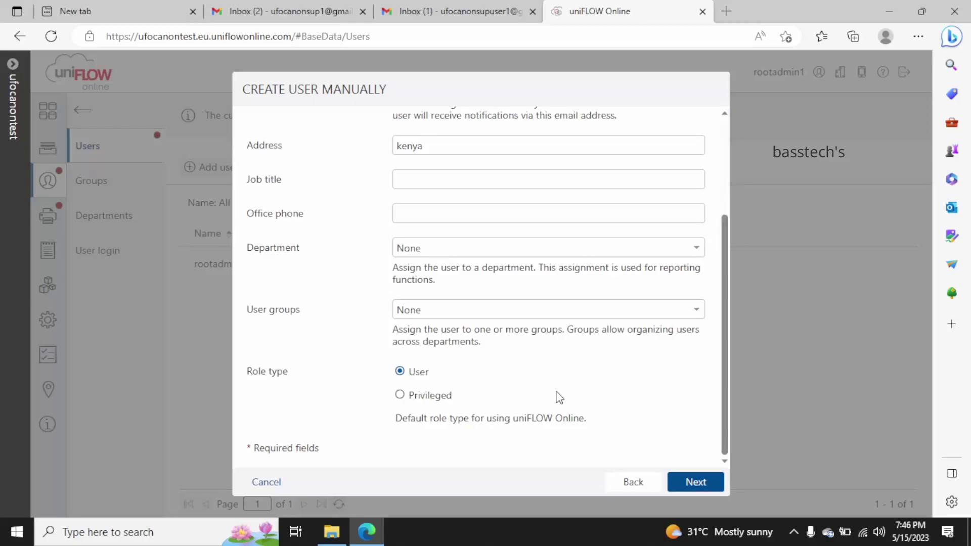
Enable auto-generated PIN and card registration codes, then finish creating the user
{"action": "left_click", "coordinate": [703, 483]}
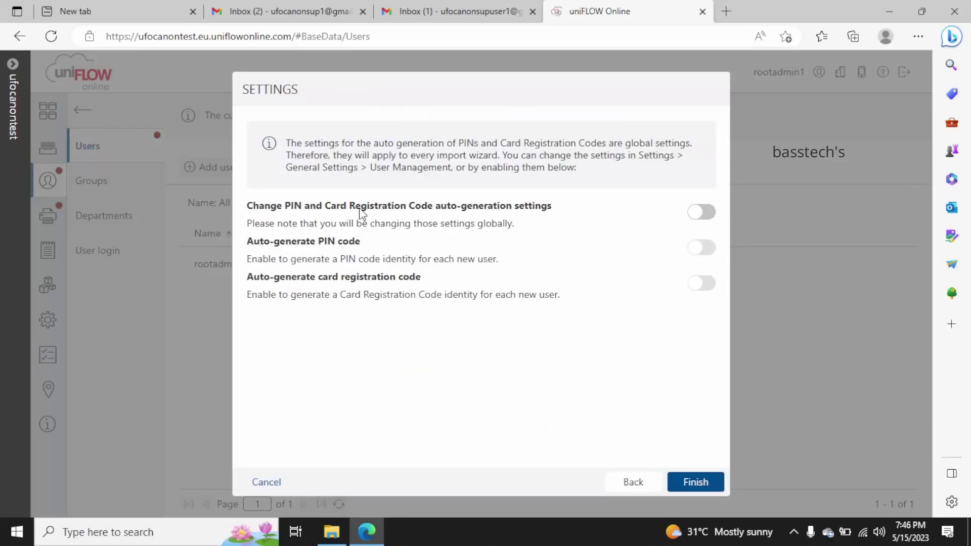
{"action": "left_click", "coordinate": [714, 212]}
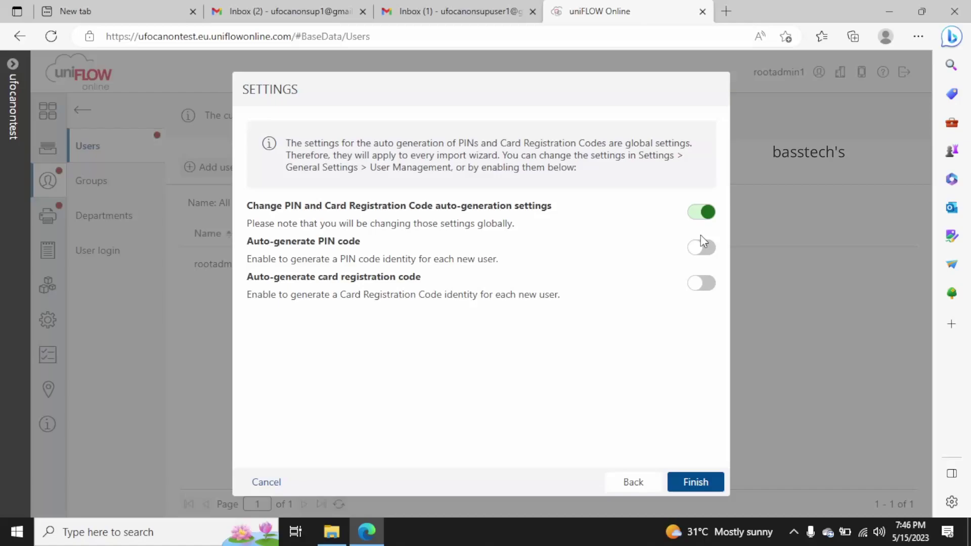
{"action": "left_click", "coordinate": [703, 252]}
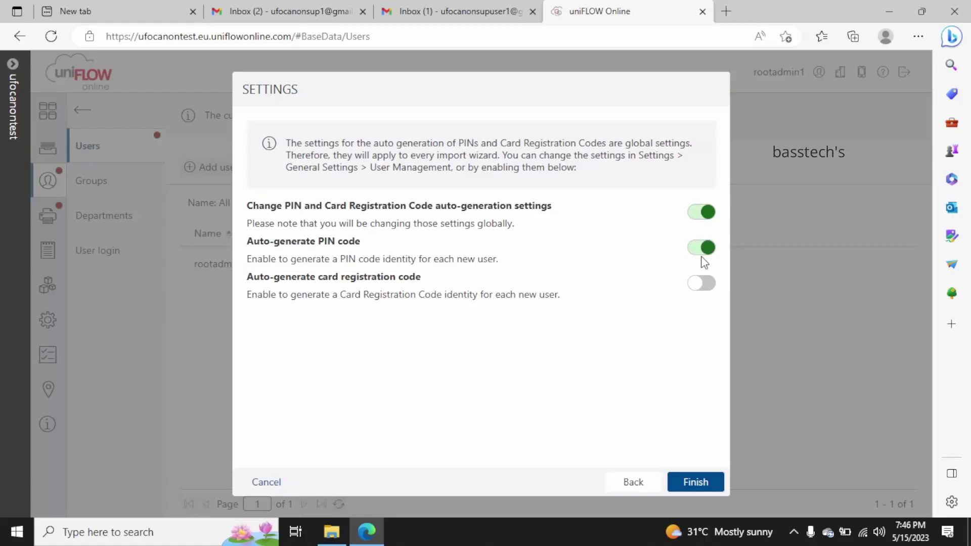
{"action": "left_click", "coordinate": [704, 283]}
{"action": "left_click", "coordinate": [695, 482]}
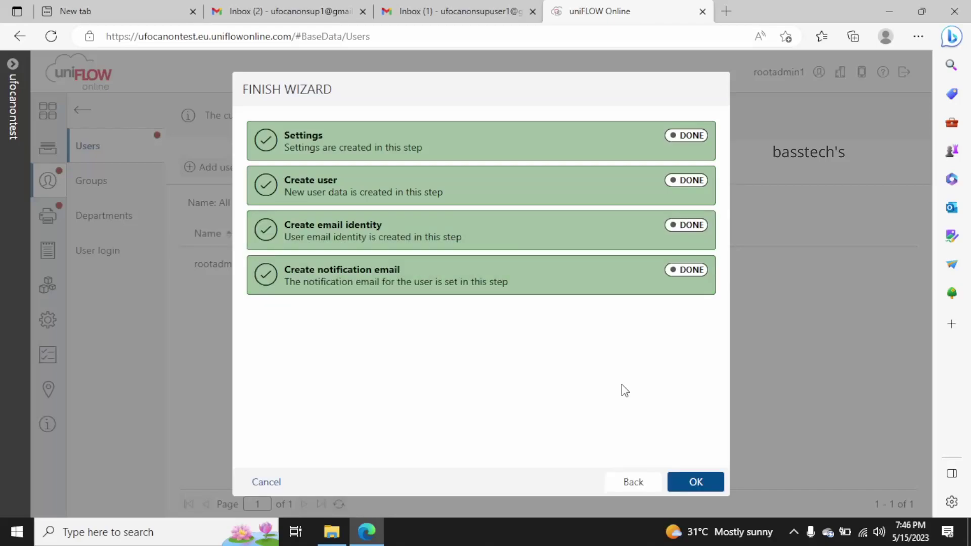
Open the new user's details and review its identities, including the PIN's options
{"action": "left_click", "coordinate": [700, 482]}
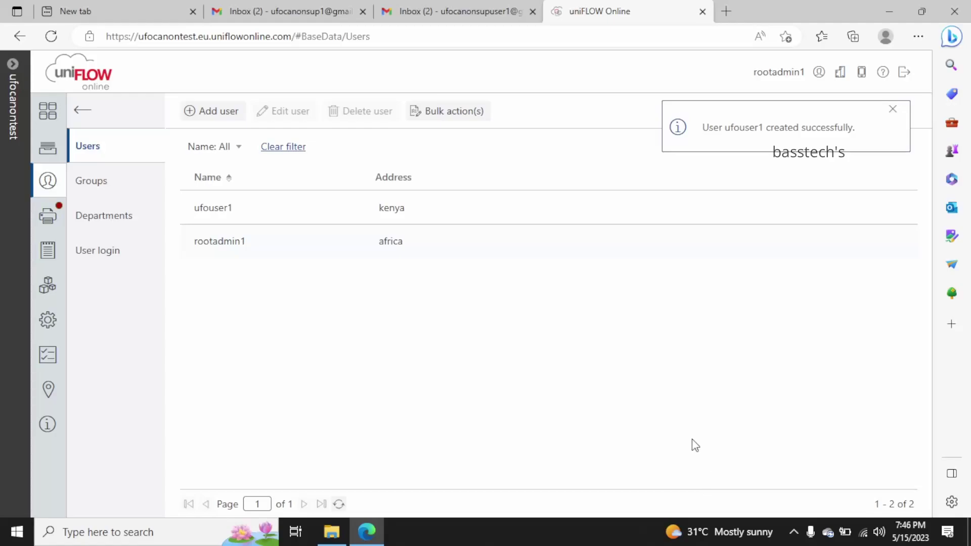
{"action": "left_click", "coordinate": [215, 205]}
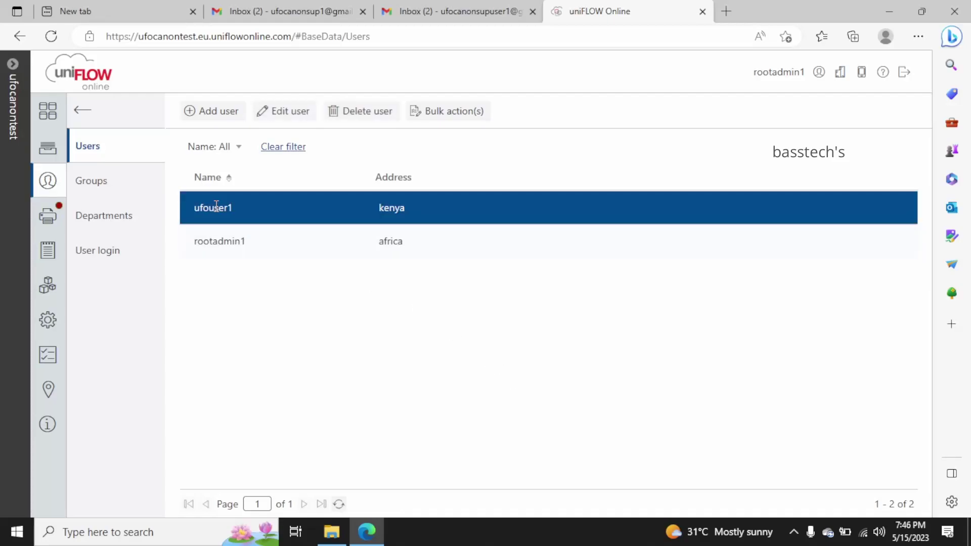
{"action": "double_click", "coordinate": [216, 206]}
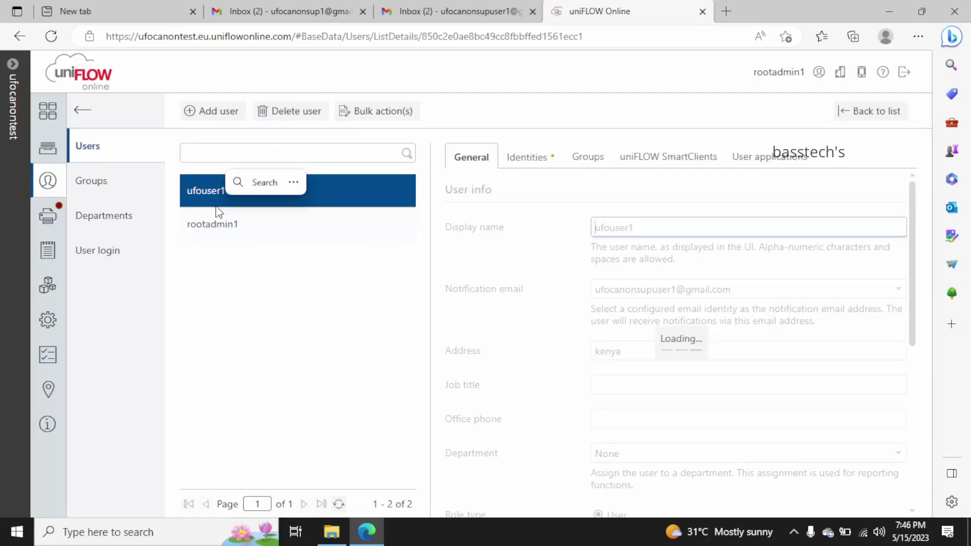
{"action": "left_click", "coordinate": [524, 156]}
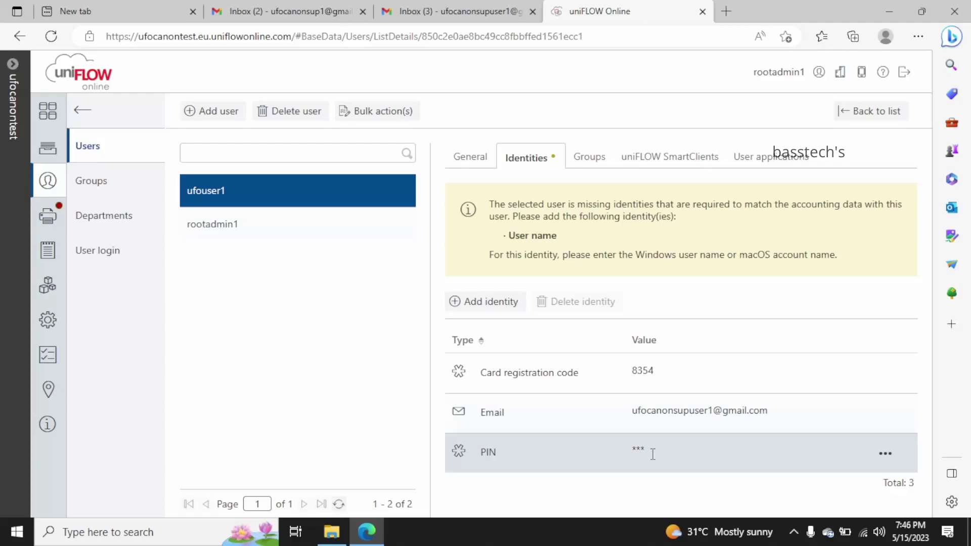
{"action": "left_click", "coordinate": [888, 454]}
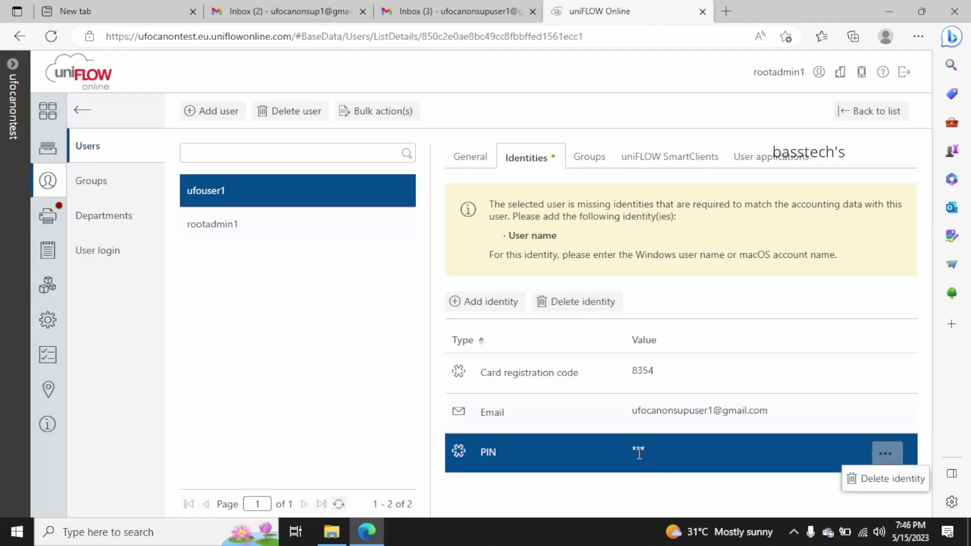
{"action": "left_click", "coordinate": [655, 486]}
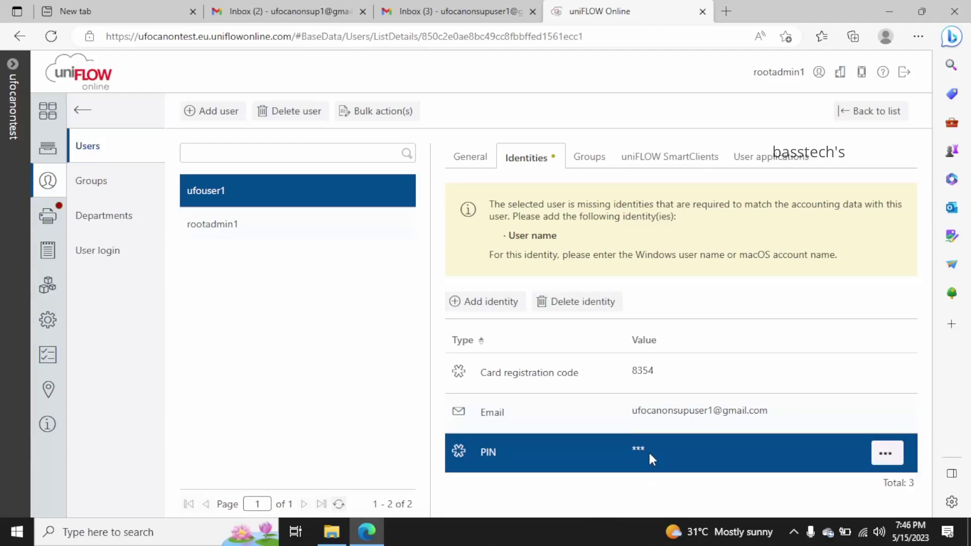
Browse the user's Groups, SmartClients and application credentials, then return to Identities
{"action": "left_click", "coordinate": [588, 157]}
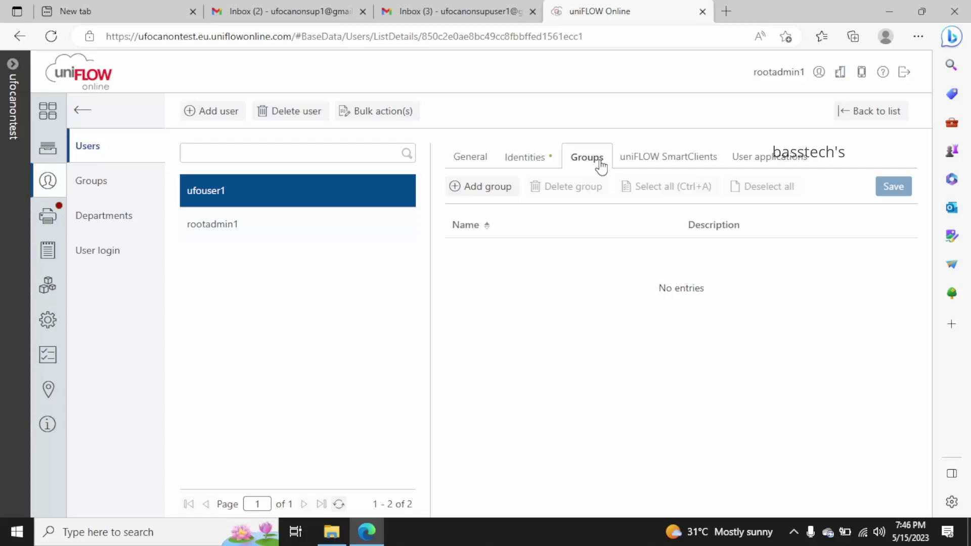
{"action": "left_click", "coordinate": [686, 167]}
{"action": "left_click", "coordinate": [763, 164]}
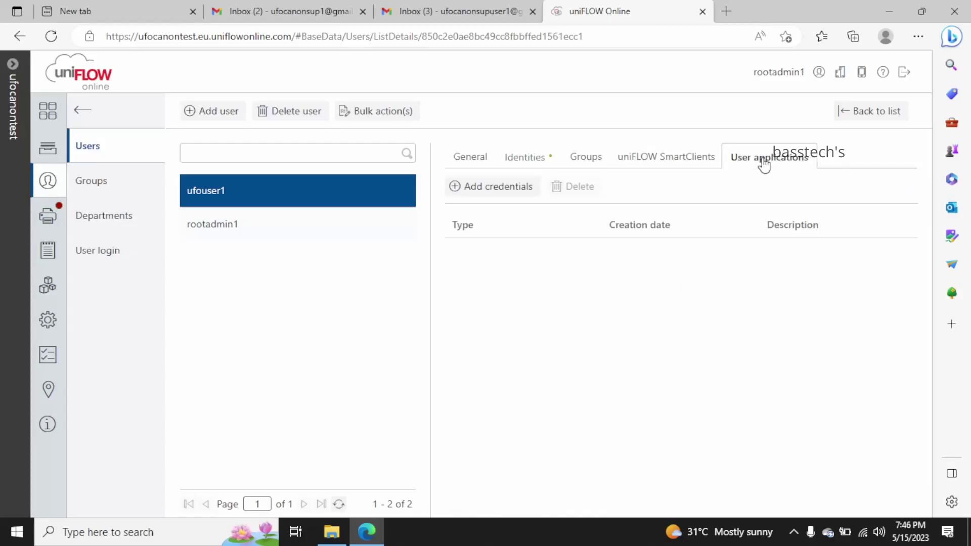
{"action": "left_click", "coordinate": [518, 158]}
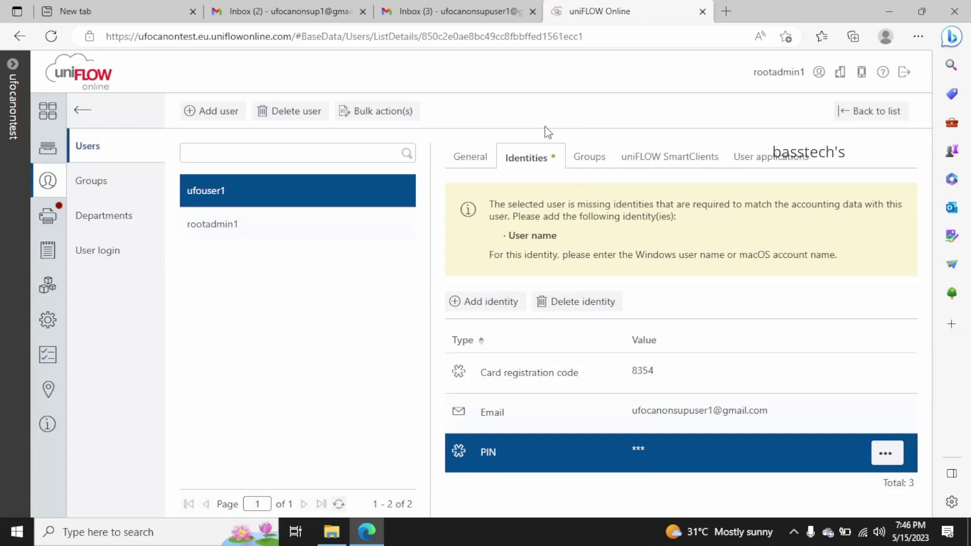
In Gmail, read the card registration code and PIN emails, then return to uniFLOW Online
{"action": "left_click", "coordinate": [455, 14]}
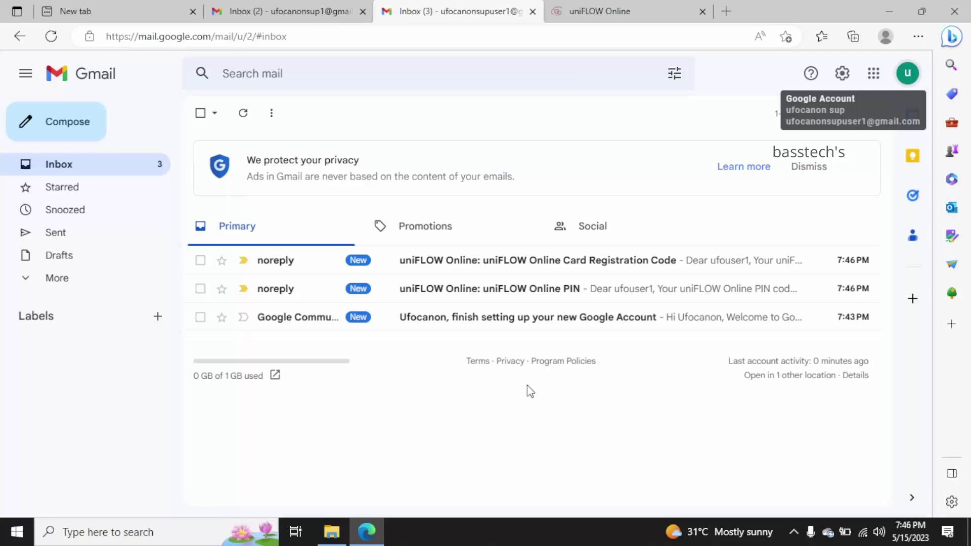
{"action": "left_click", "coordinate": [460, 293]}
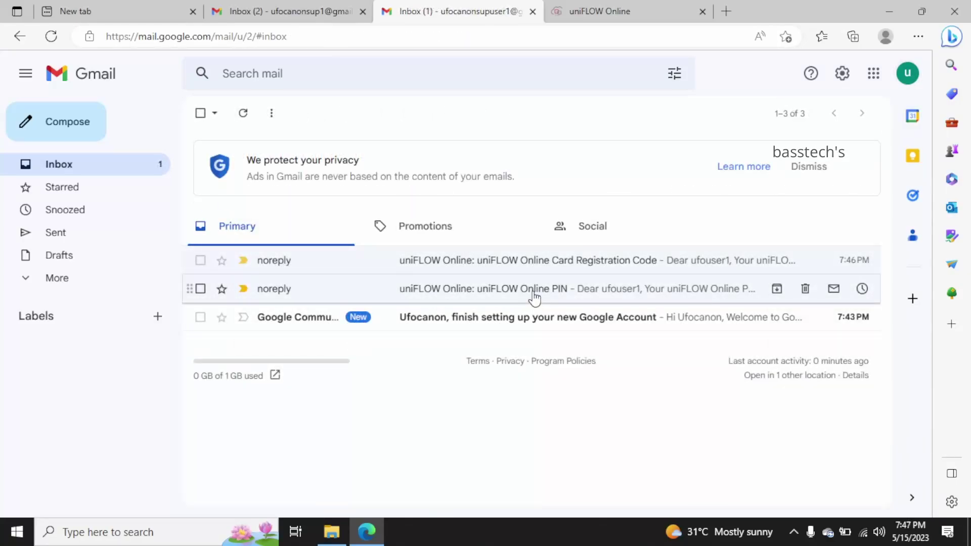
{"action": "left_click", "coordinate": [534, 293]}
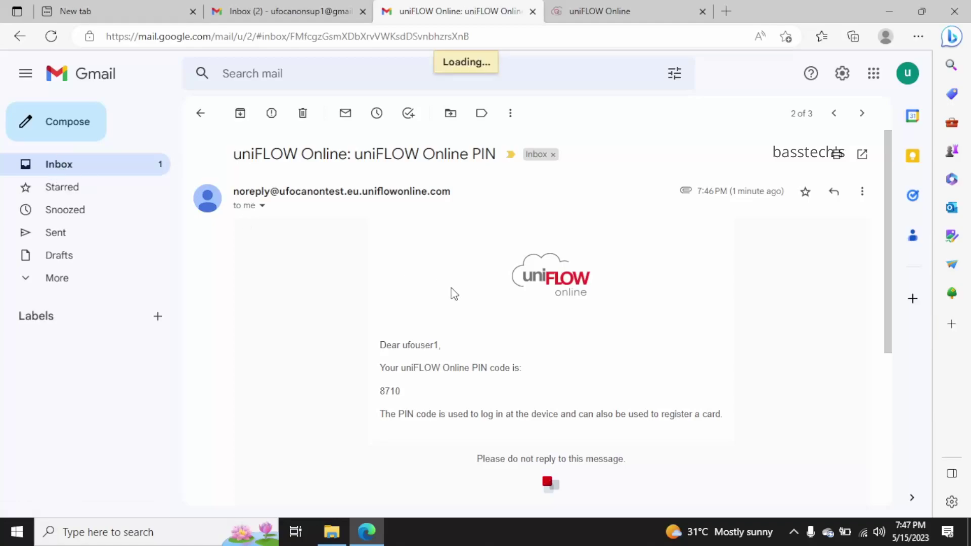
{"action": "left_click", "coordinate": [633, 13]}
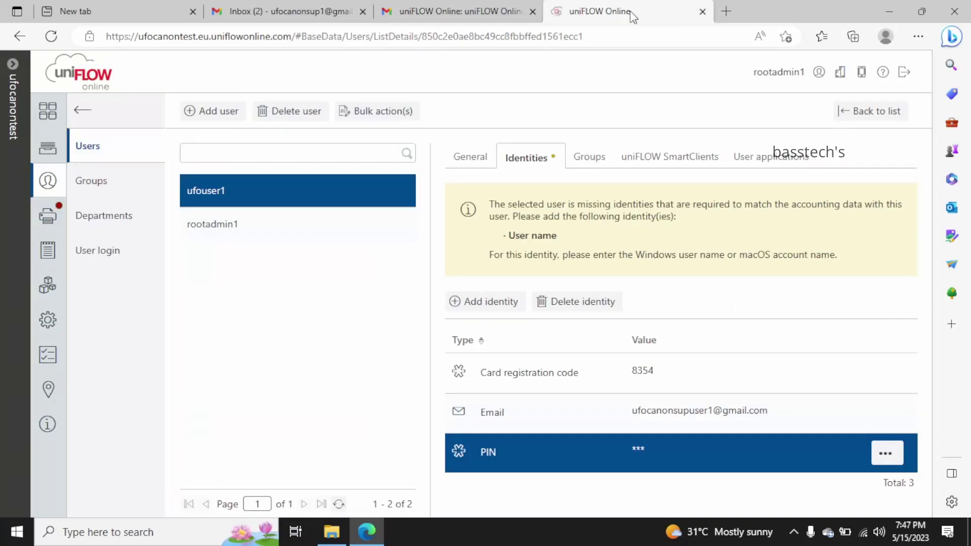
Download the example template.csv via the Upload CSV option and open it in Excel
{"action": "left_click", "coordinate": [81, 110]}
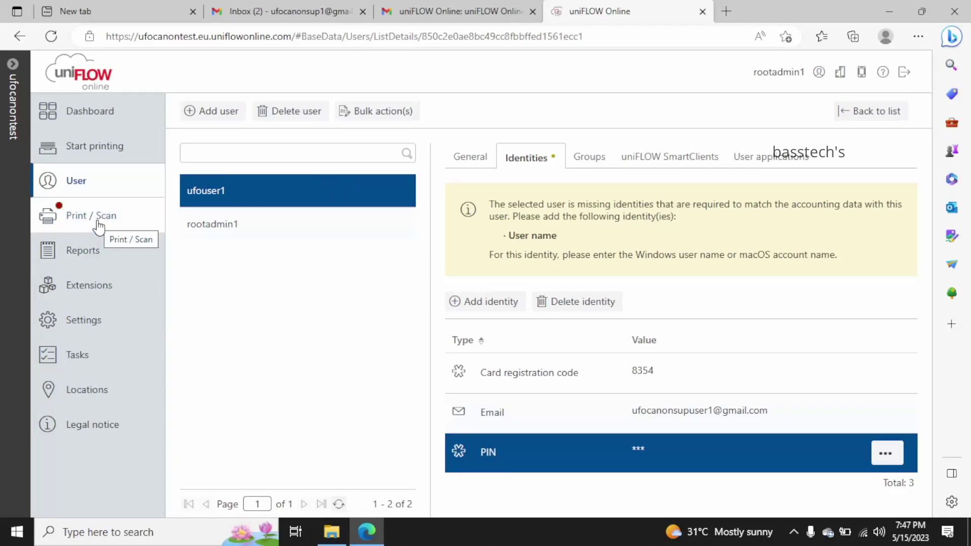
{"action": "left_click", "coordinate": [212, 112]}
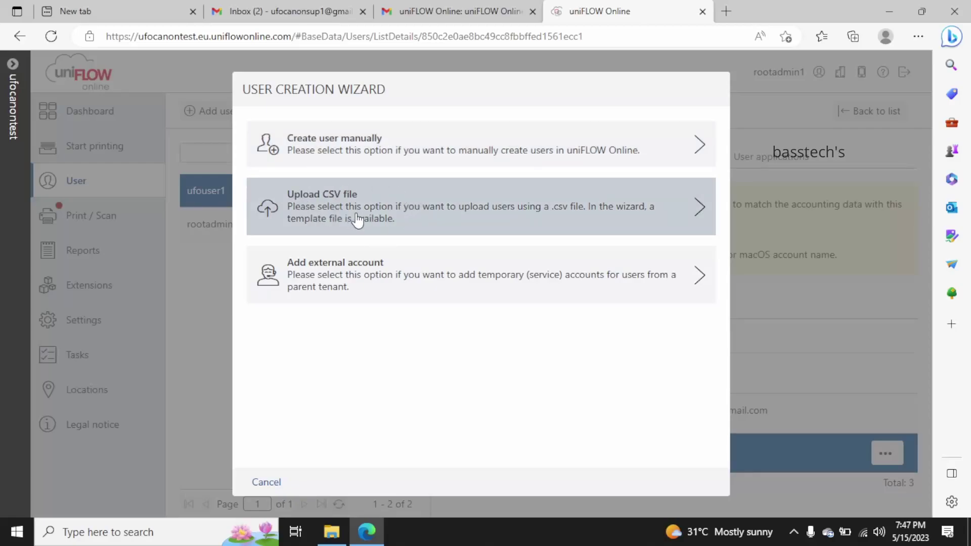
{"action": "left_click", "coordinate": [357, 221]}
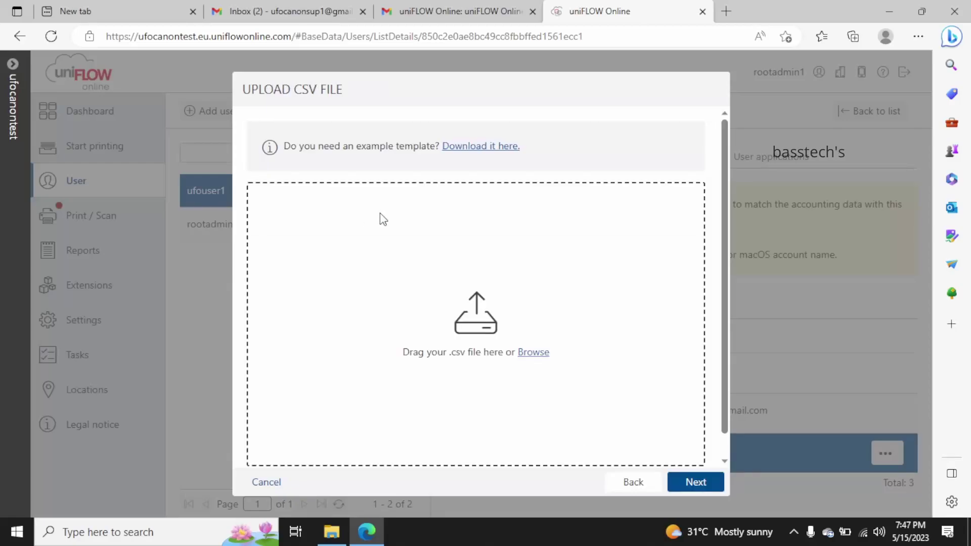
{"action": "left_click", "coordinate": [481, 147]}
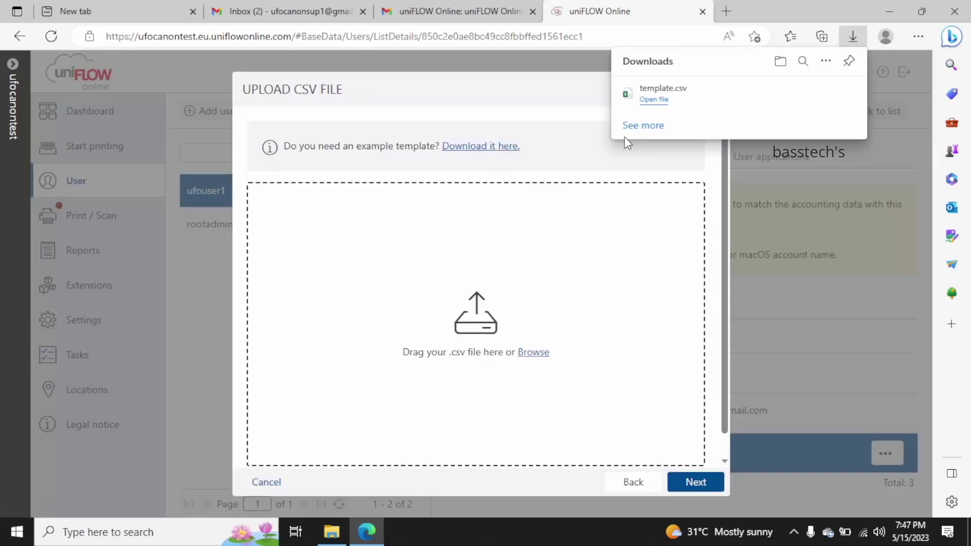
{"action": "left_click", "coordinate": [659, 100]}
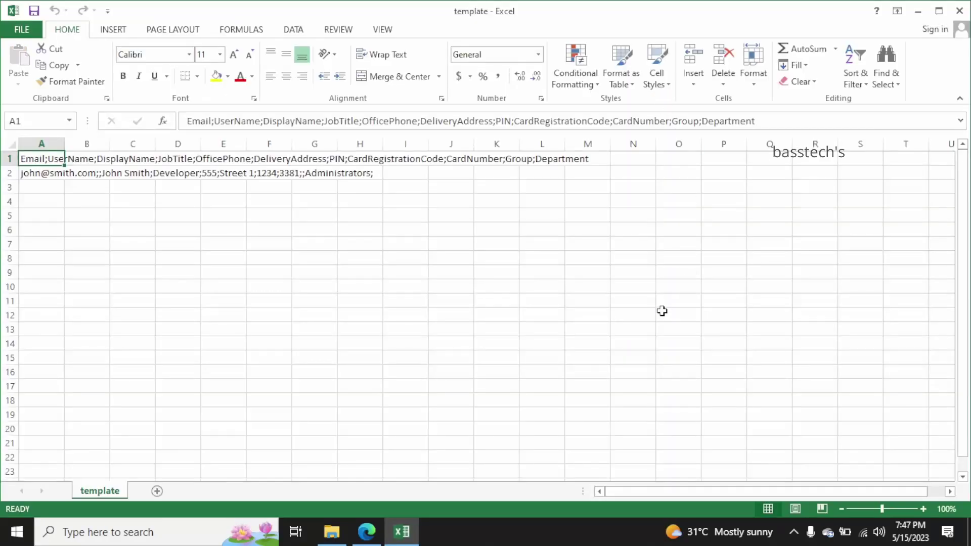
Auto-fit column A and add a second user row to template.csv
{"action": "double_click", "coordinate": [65, 144]}
{"action": "left_click", "coordinate": [128, 174]}
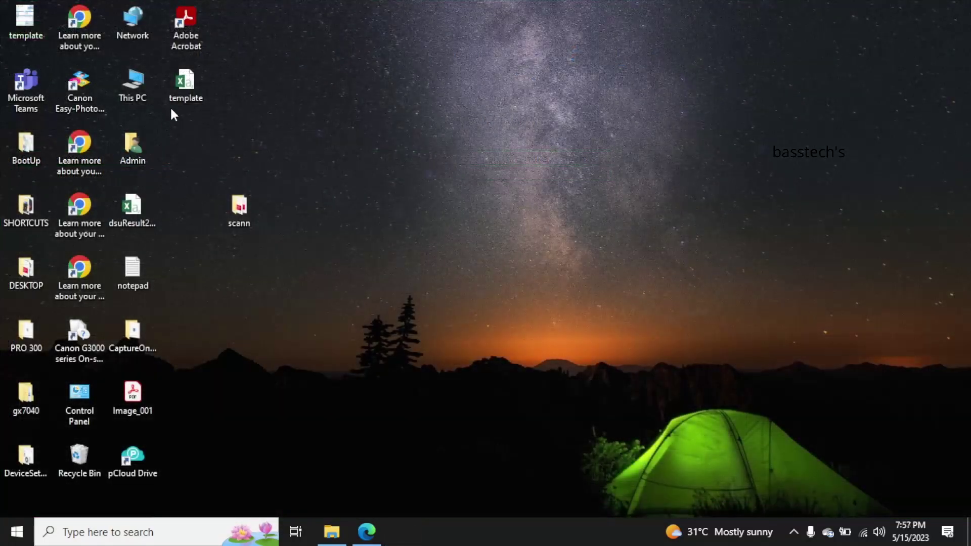
{"action": "double_click", "coordinate": [180, 95]}
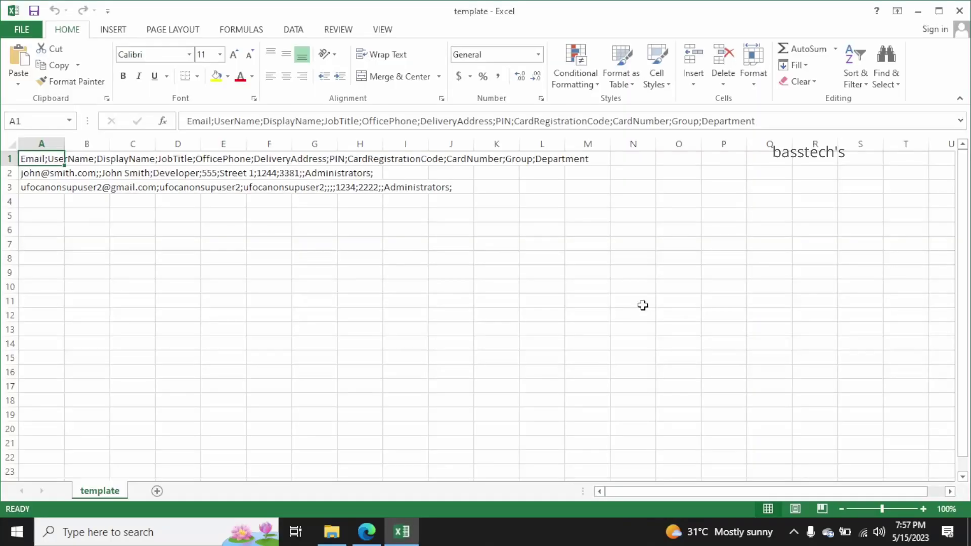
{"action": "left_click", "coordinate": [39, 176]}
{"action": "left_click", "coordinate": [37, 189]}
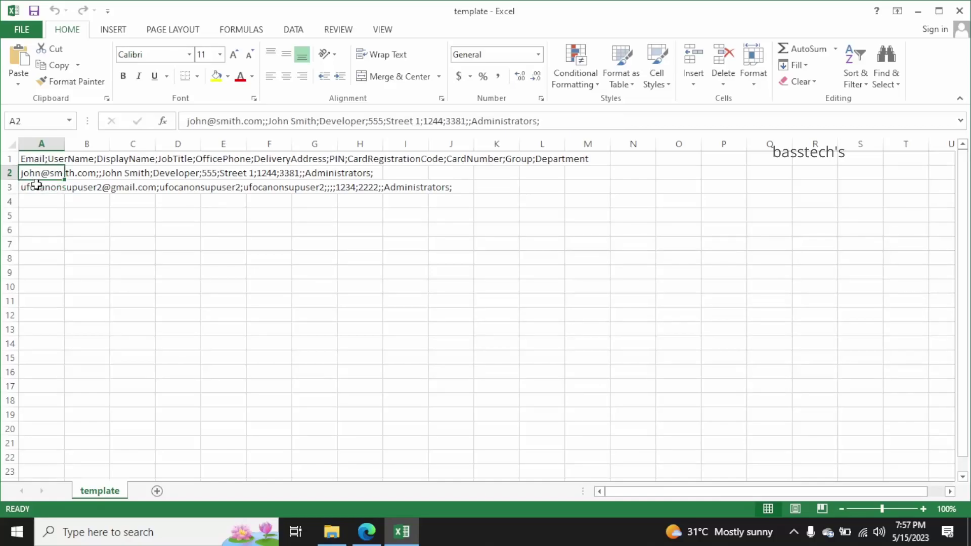
{"action": "left_click", "coordinate": [36, 186]}
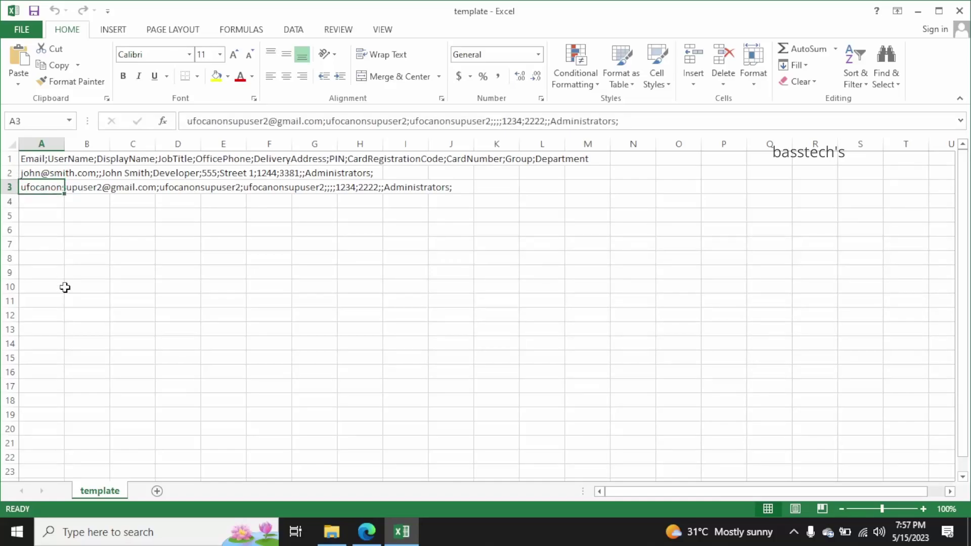
Close Excel, cancel the rejected CSV upload, and restart adding users
{"action": "left_click", "coordinate": [961, 10]}
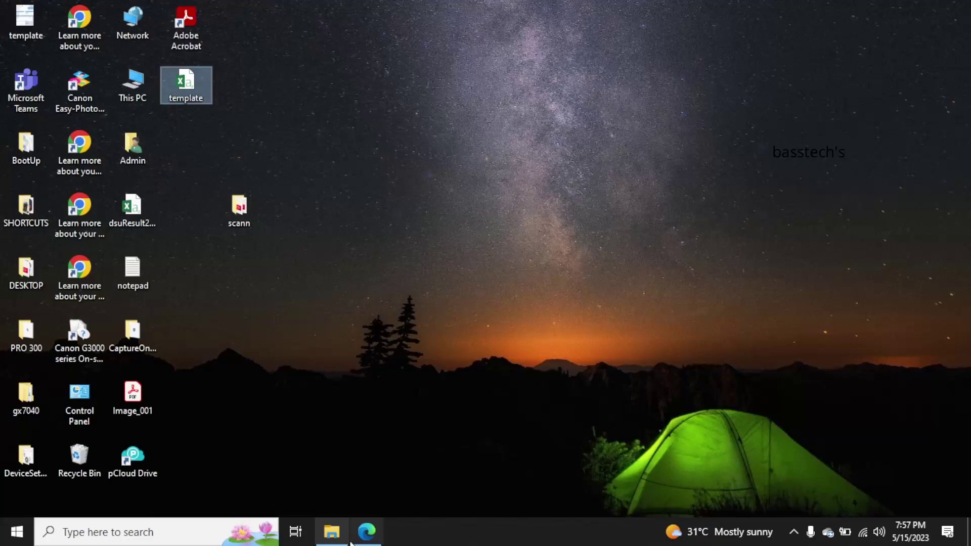
{"action": "left_click", "coordinate": [367, 531]}
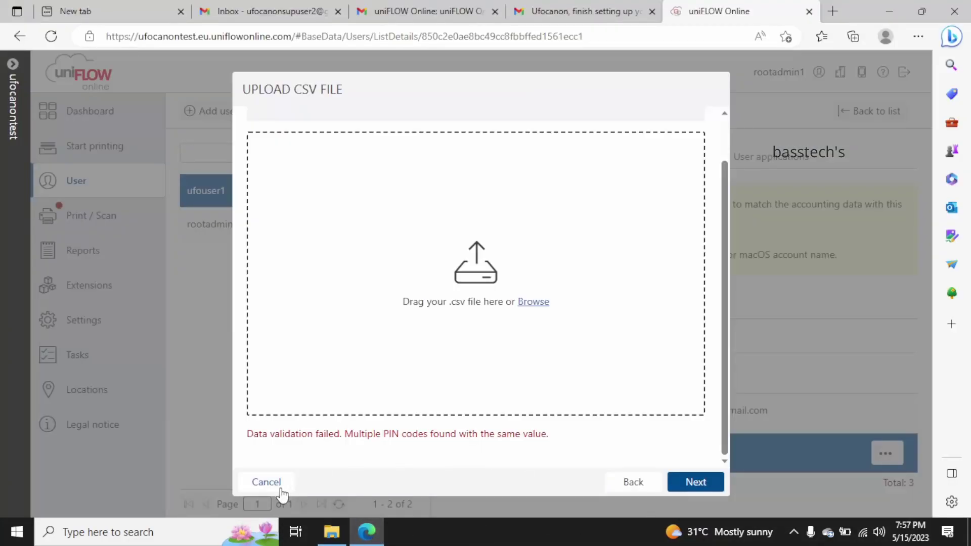
{"action": "left_click", "coordinate": [280, 484]}
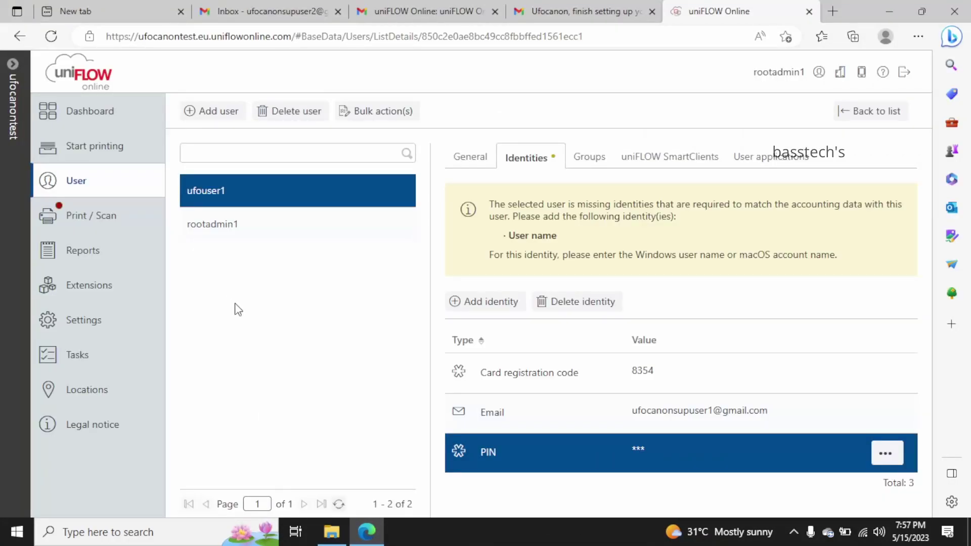
{"action": "left_click", "coordinate": [207, 116]}
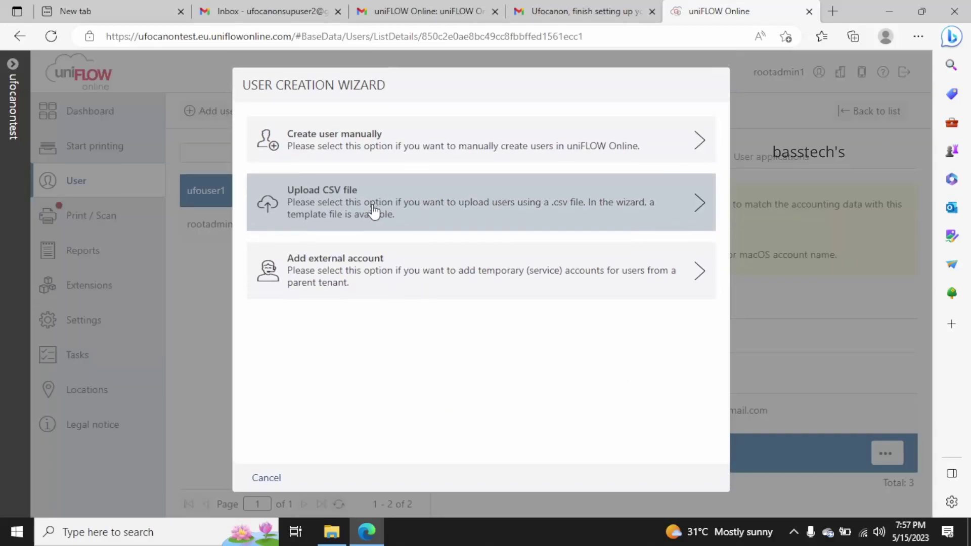
Import the users from template.csv with PIN and card code auto-generation enabled
{"action": "left_click", "coordinate": [343, 202]}
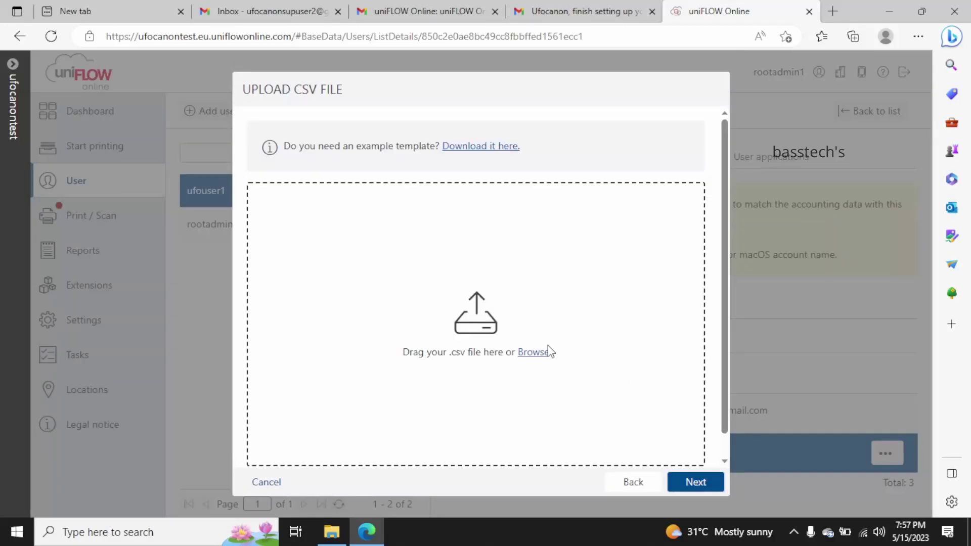
{"action": "left_click", "coordinate": [536, 353]}
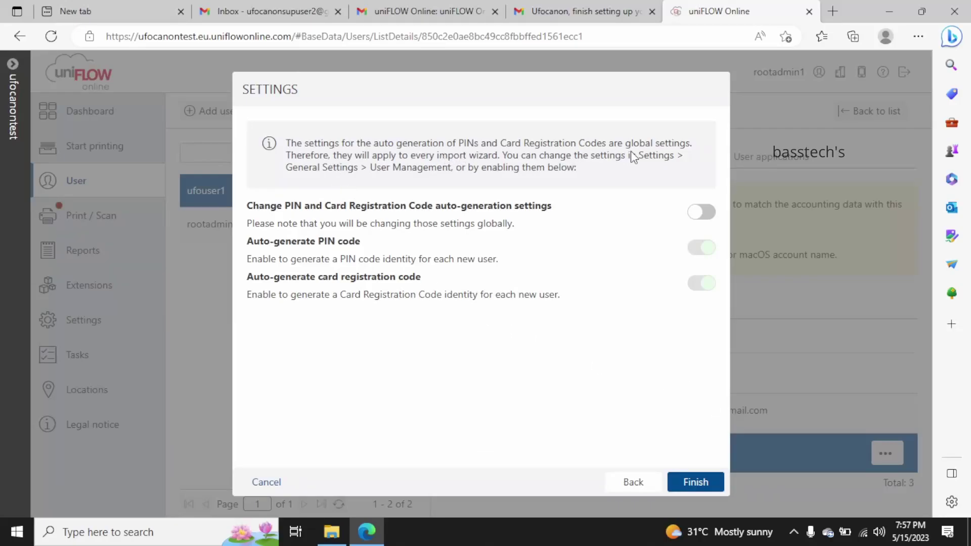
{"action": "left_click", "coordinate": [700, 212]}
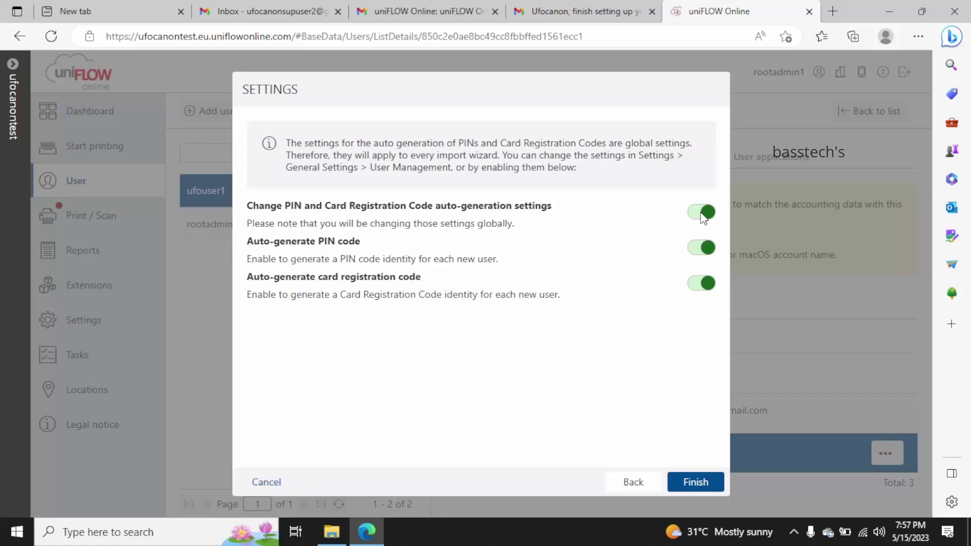
{"action": "left_click", "coordinate": [706, 483]}
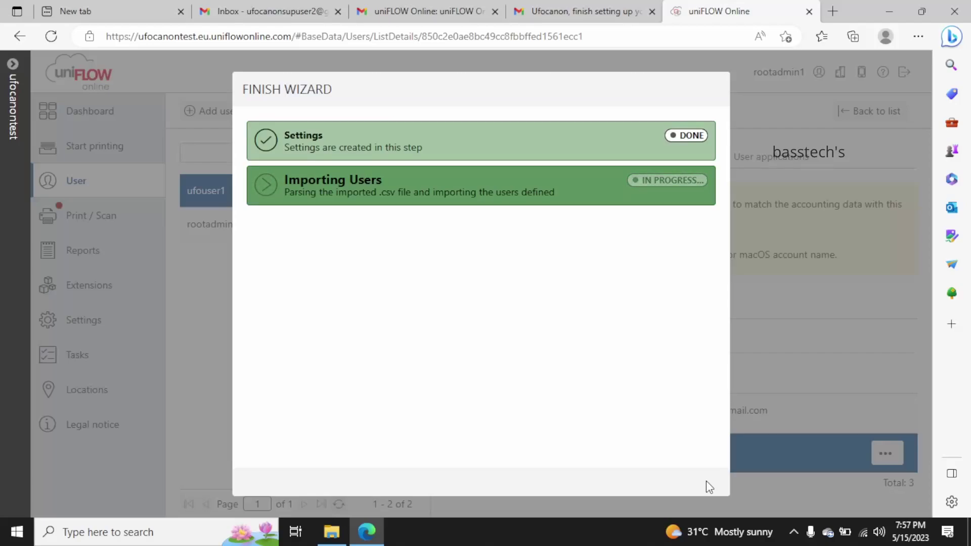
{"action": "left_click", "coordinate": [705, 483]}
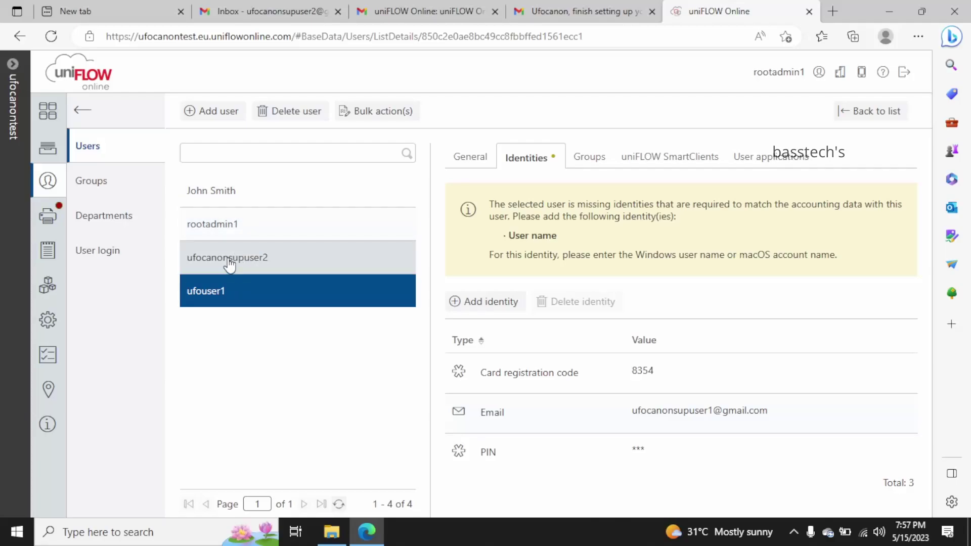
Review both imported users' identities and PIN actions, then reopen the user creation wizard
{"action": "left_click", "coordinate": [252, 264]}
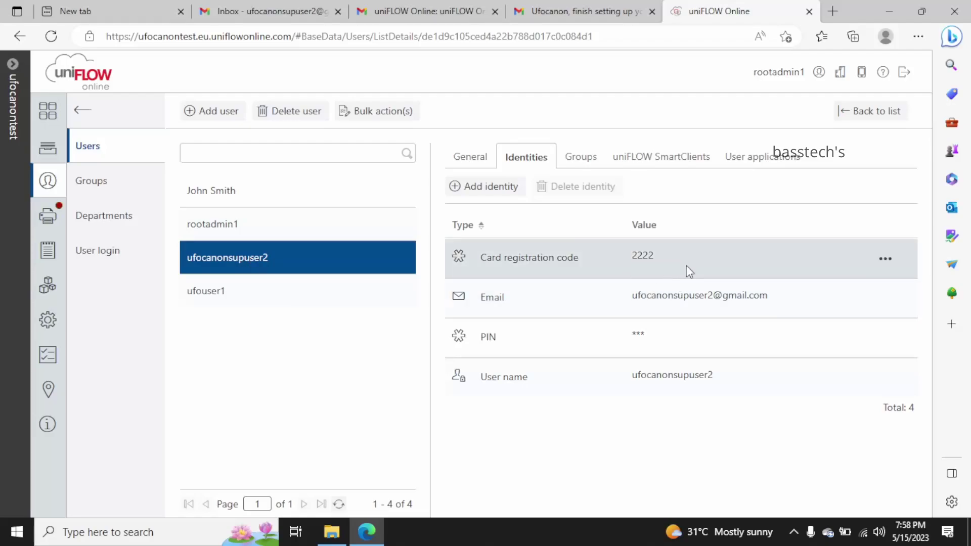
{"action": "left_click", "coordinate": [886, 338]}
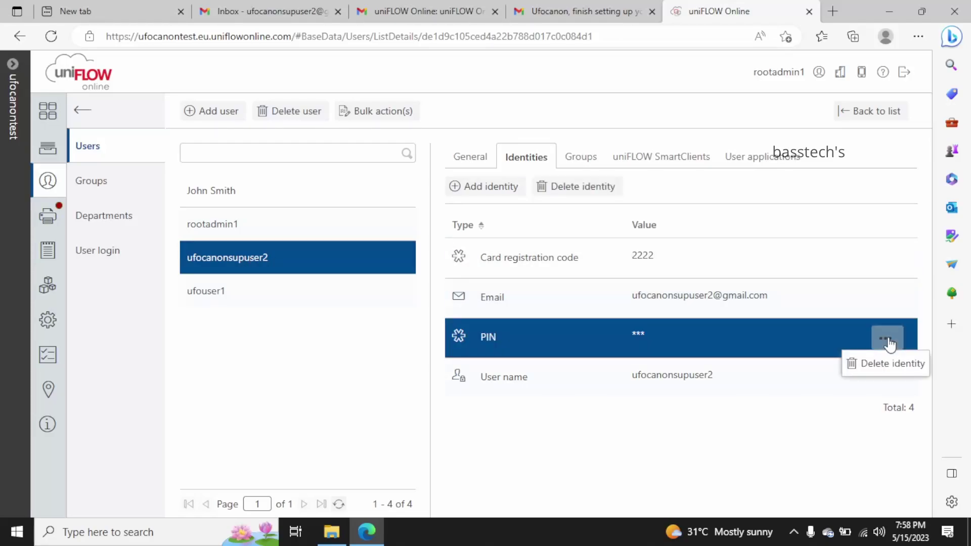
{"action": "left_click", "coordinate": [766, 413]}
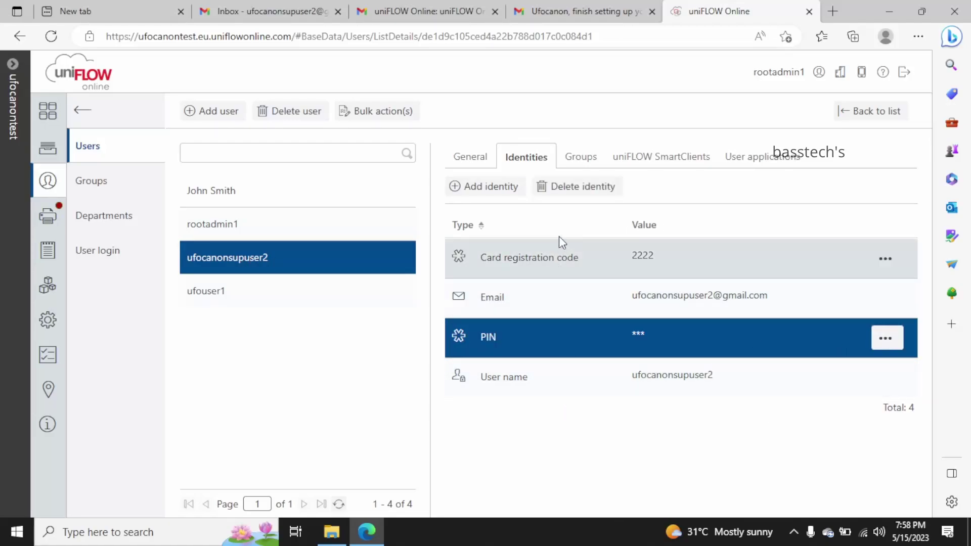
{"action": "left_click", "coordinate": [254, 196]}
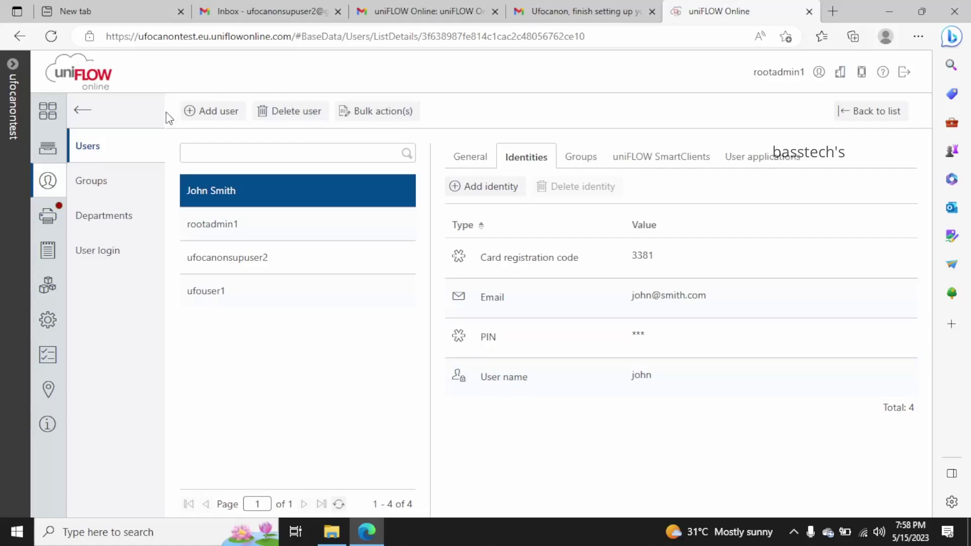
{"action": "left_click", "coordinate": [206, 113]}
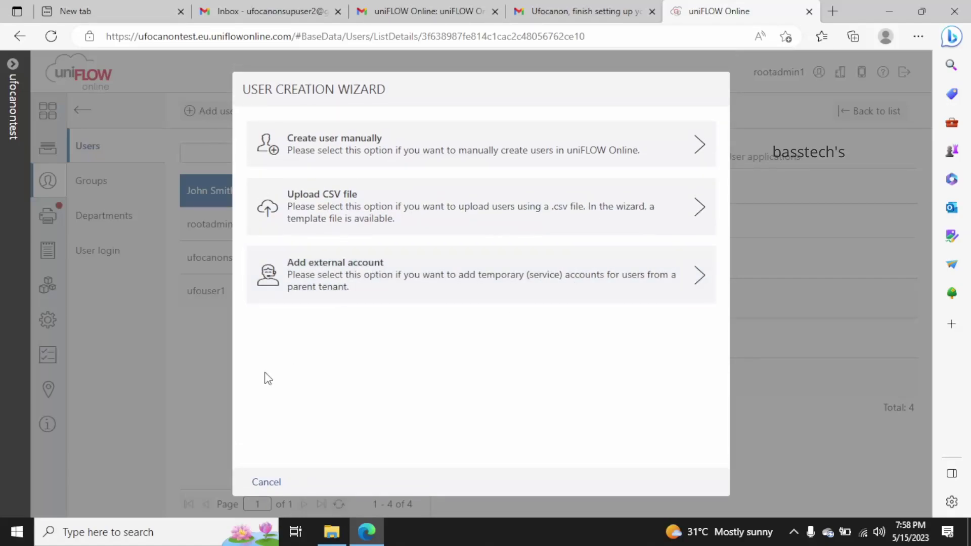
Close the wizard and inspect the Administrators group's members and general details
{"action": "left_click", "coordinate": [267, 481]}
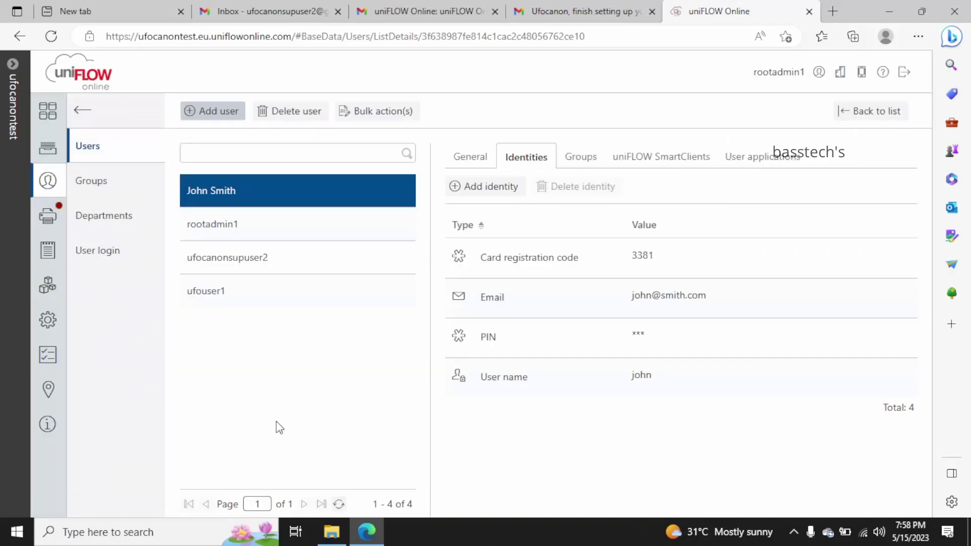
{"action": "left_click", "coordinate": [108, 190]}
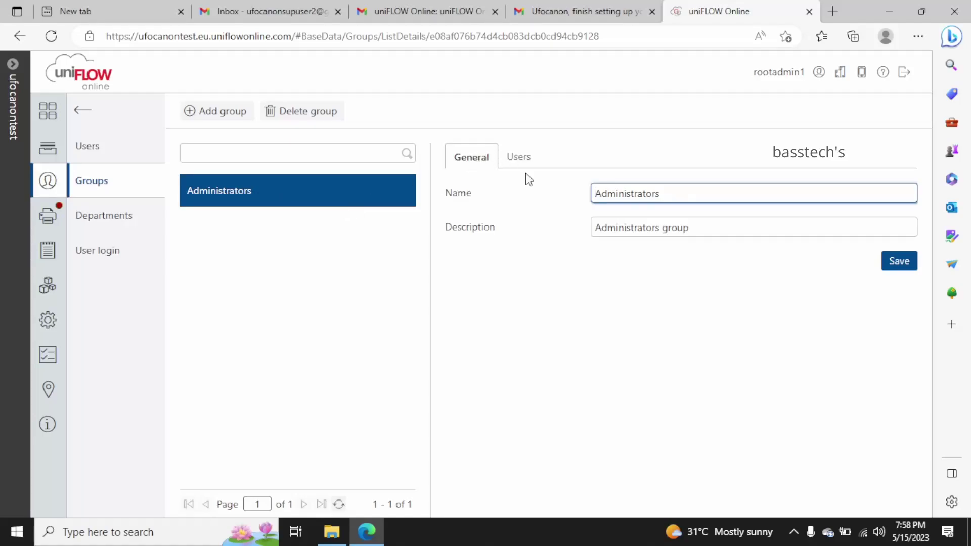
{"action": "left_click", "coordinate": [520, 160]}
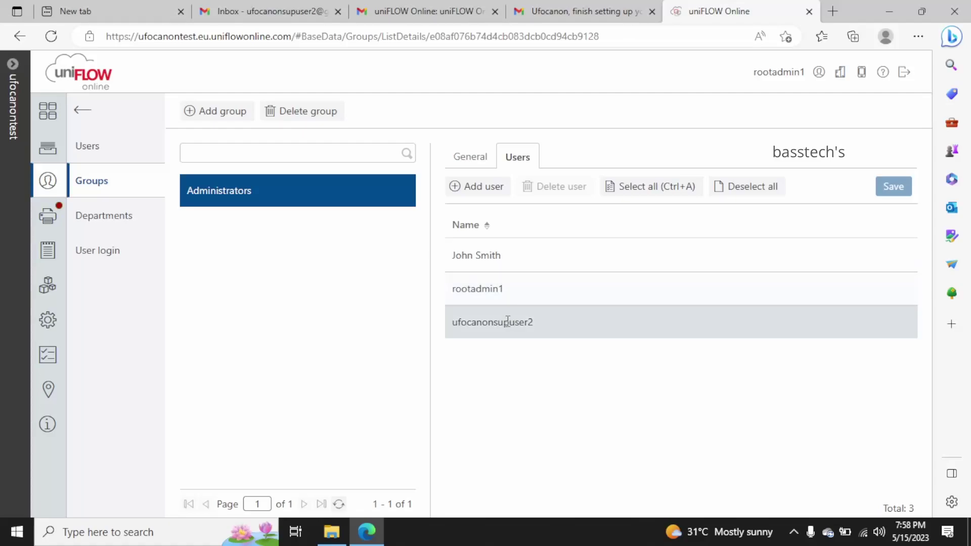
{"action": "left_click", "coordinate": [472, 158]}
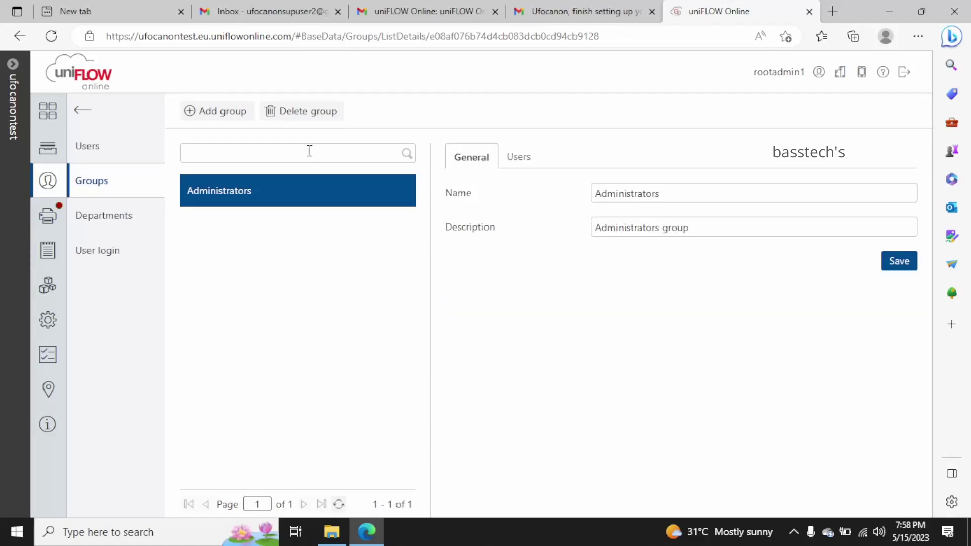
Add a group named 'user group' with description 'basic user' and save it
{"action": "left_click", "coordinate": [213, 114]}
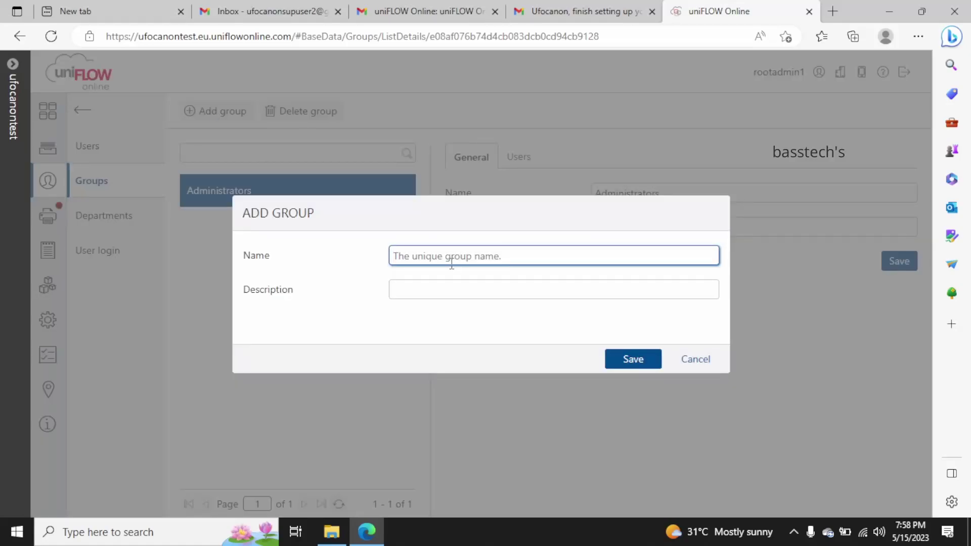
{"action": "type", "text": "user group"}
{"action": "left_click", "coordinate": [452, 291]}
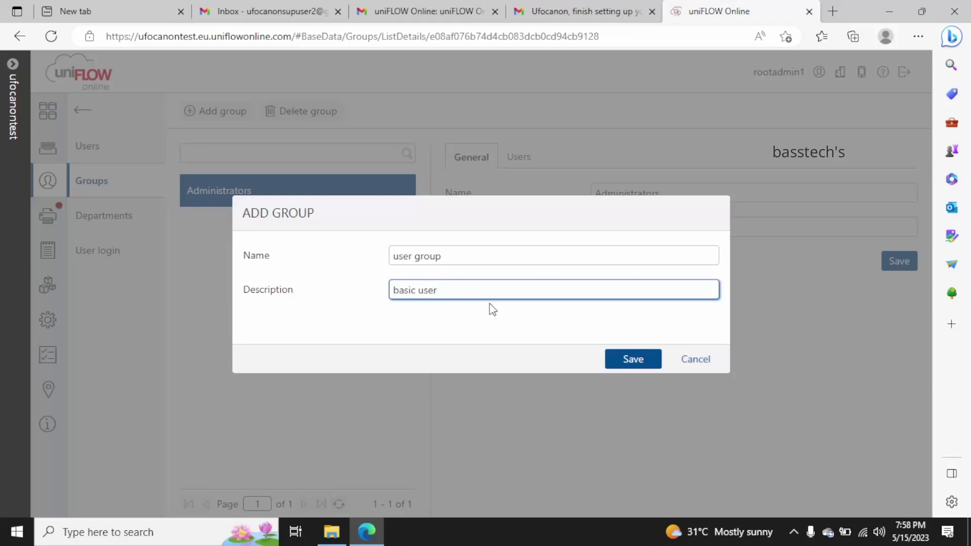
{"action": "left_click", "coordinate": [633, 360]}
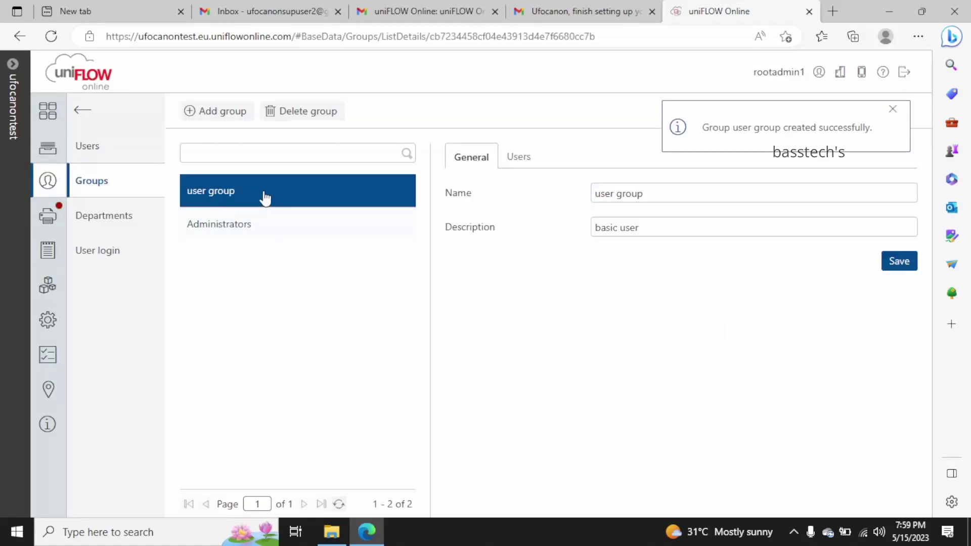
Add the chosen user to 'user group', save the membership, then view the Administrators group's members
{"action": "left_click", "coordinate": [518, 158]}
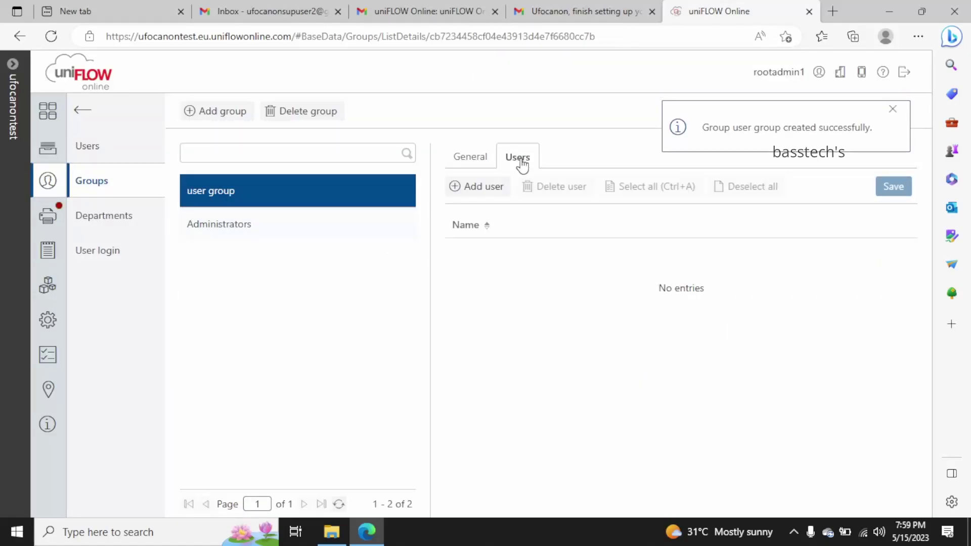
{"action": "left_click", "coordinate": [480, 186]}
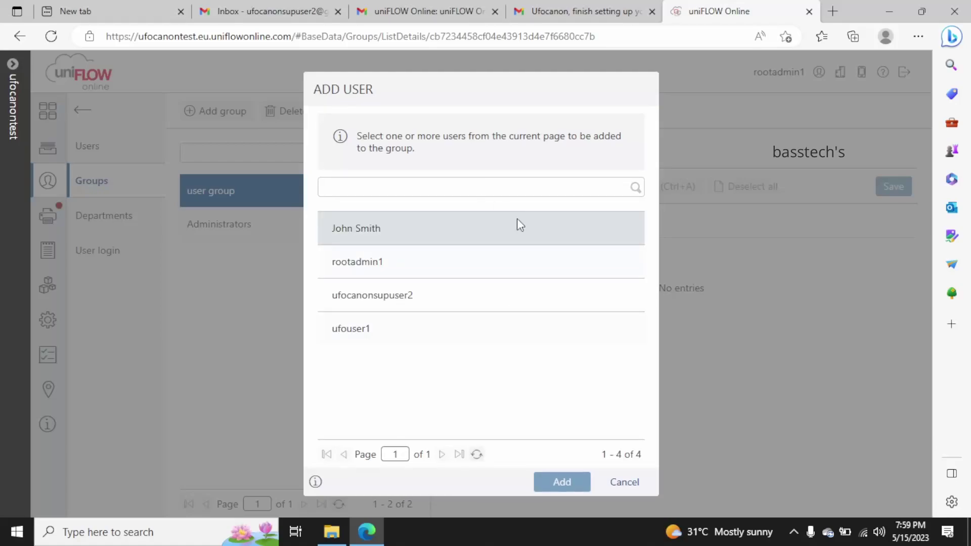
{"action": "left_click", "coordinate": [373, 225]}
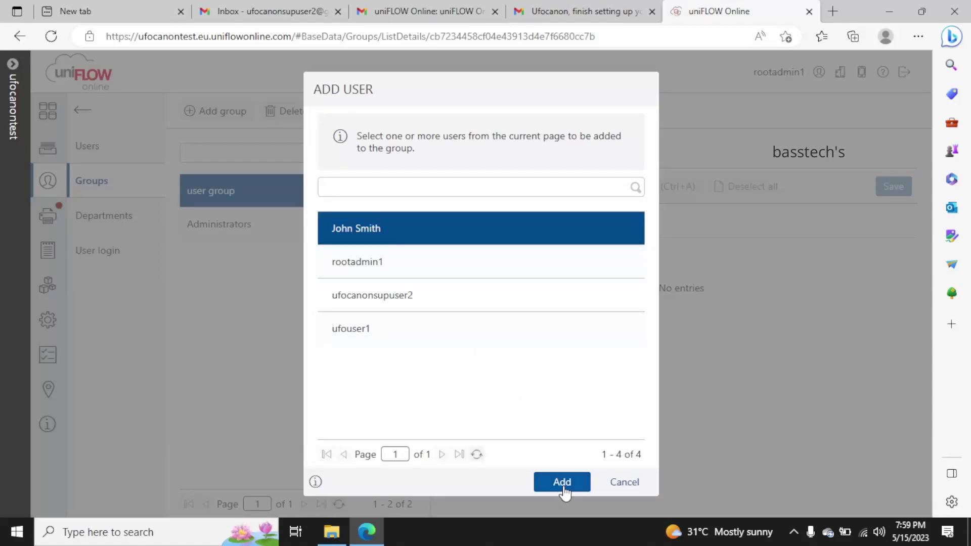
{"action": "left_click", "coordinate": [565, 483]}
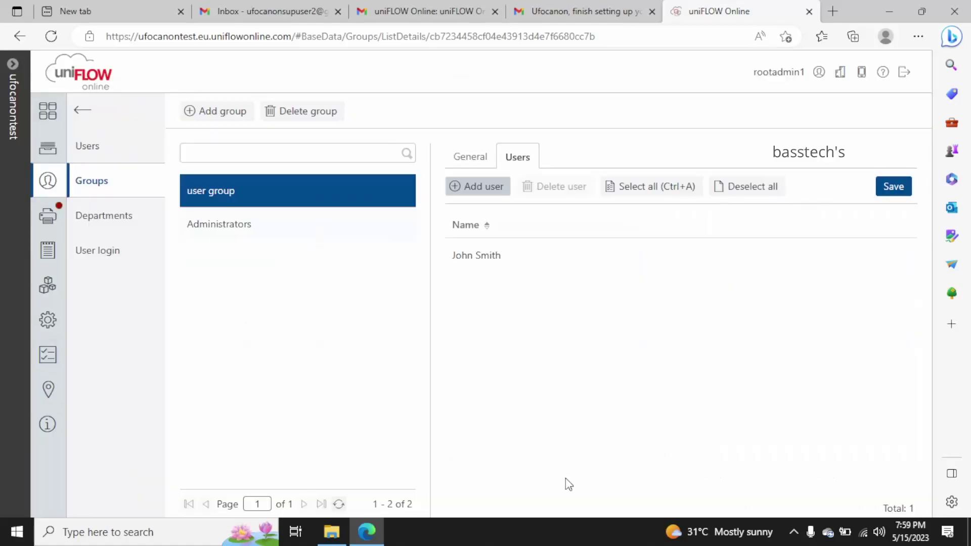
{"action": "left_click", "coordinate": [894, 190]}
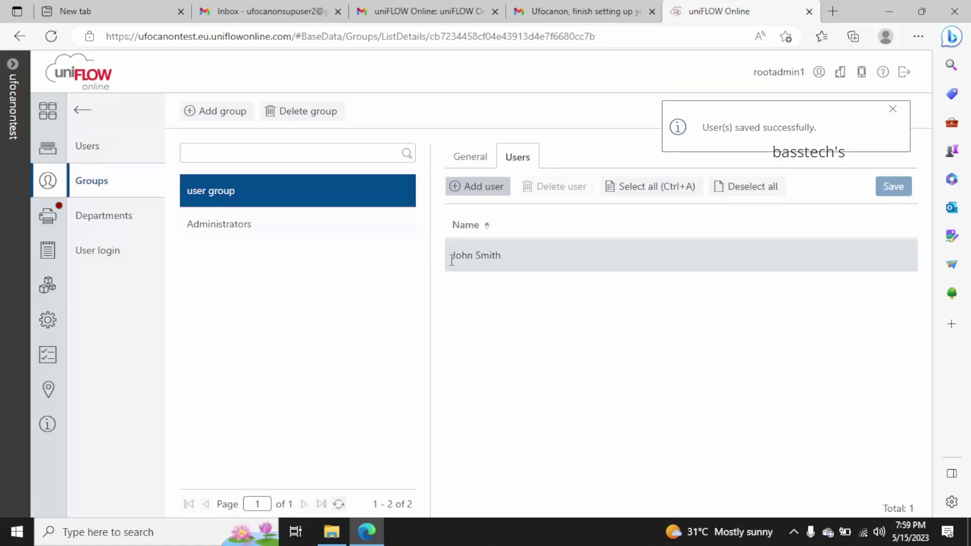
{"action": "left_click", "coordinate": [221, 229]}
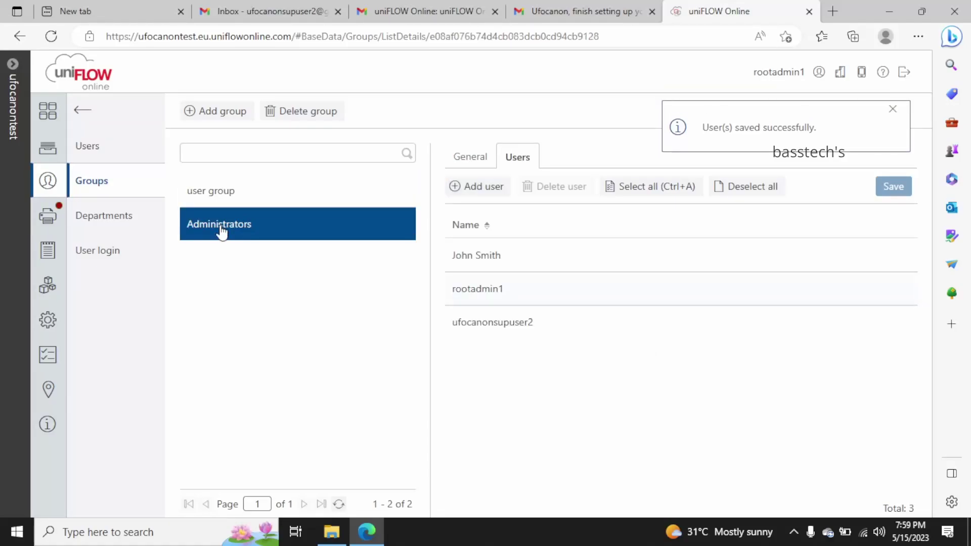
Remove the chosen user from the Administrators member list, leaving two members, and head to Departments
{"action": "left_click", "coordinate": [502, 253]}
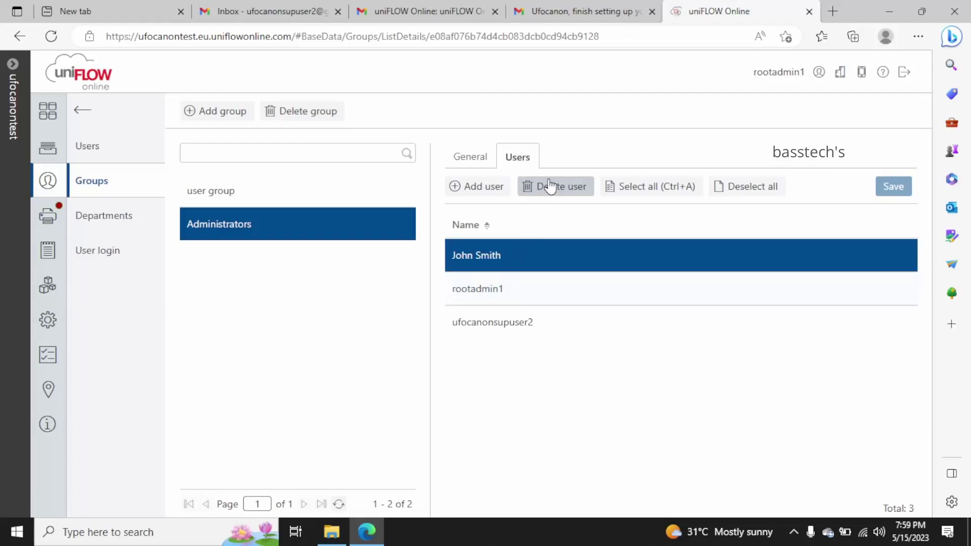
{"action": "left_click", "coordinate": [467, 157]}
{"action": "left_click", "coordinate": [533, 167]}
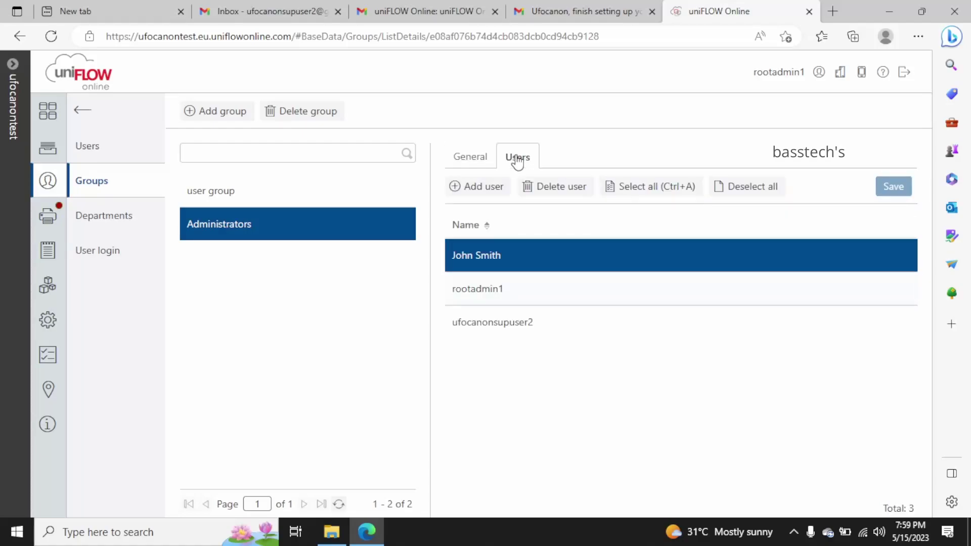
{"action": "left_click", "coordinate": [548, 188]}
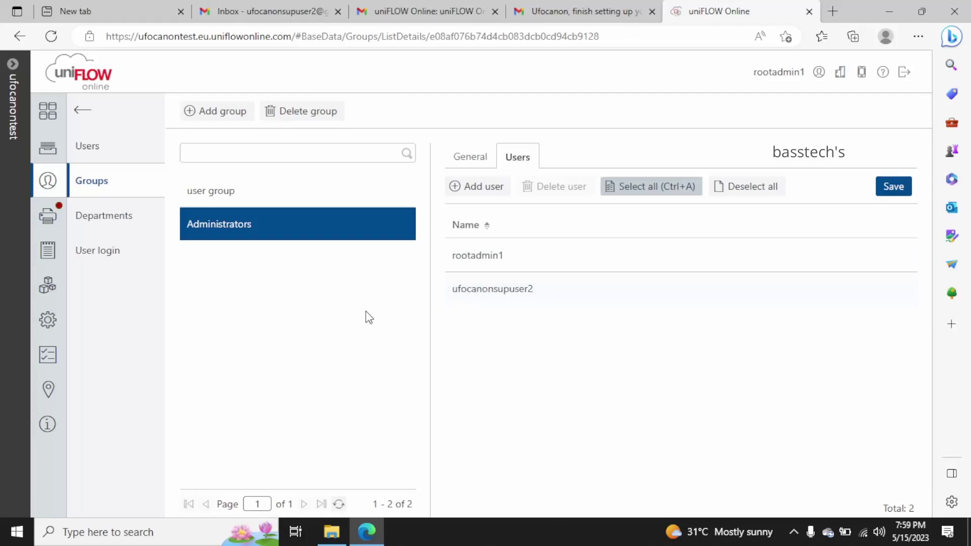
{"action": "left_click", "coordinate": [105, 215]}
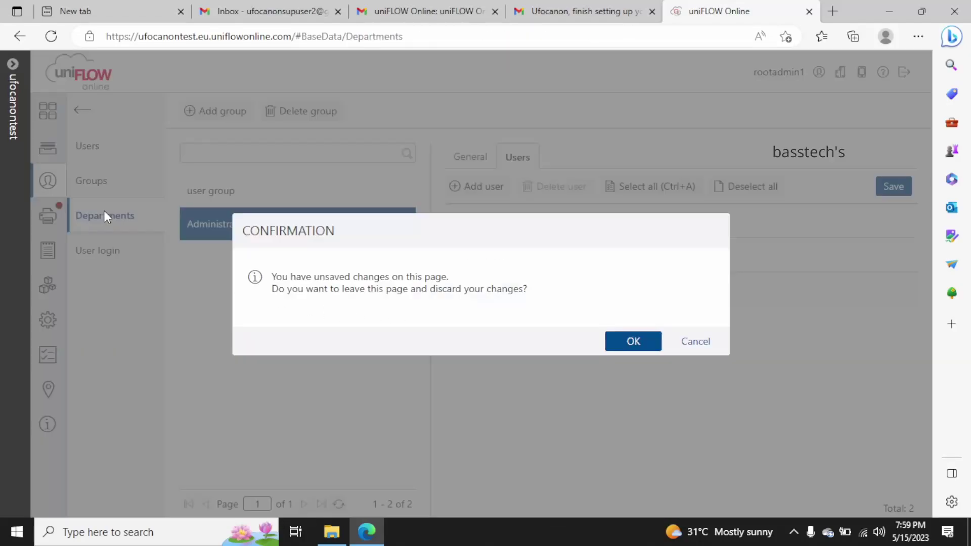
Discard the unsaved group edit and create department 'IT Dept' described as 'Information Technology'
{"action": "left_click", "coordinate": [633, 342]}
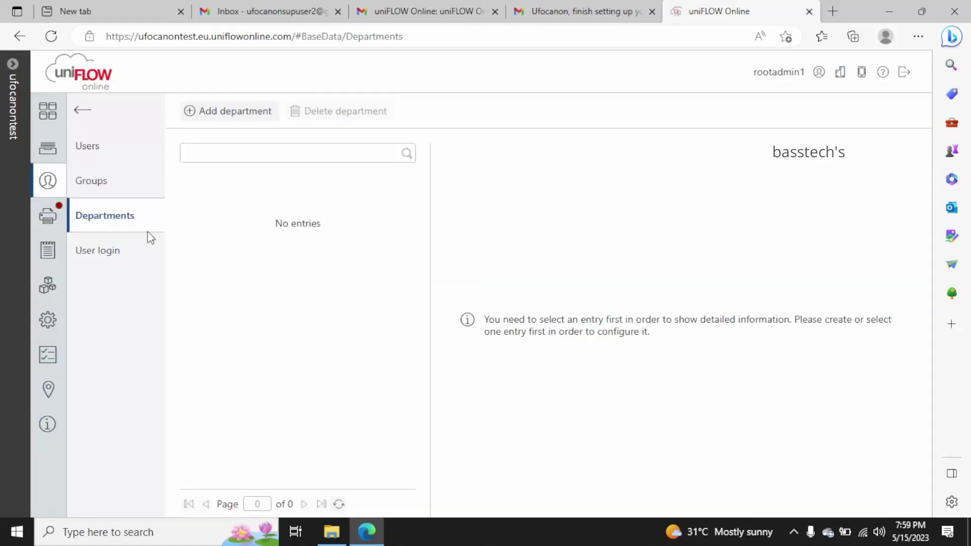
{"action": "left_click", "coordinate": [217, 111]}
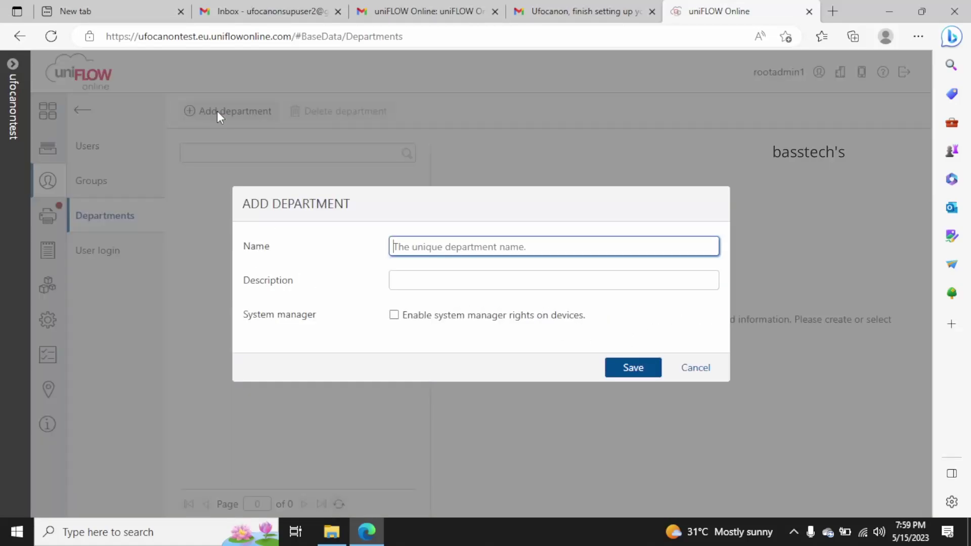
{"action": "type", "text": "IT Dept"}
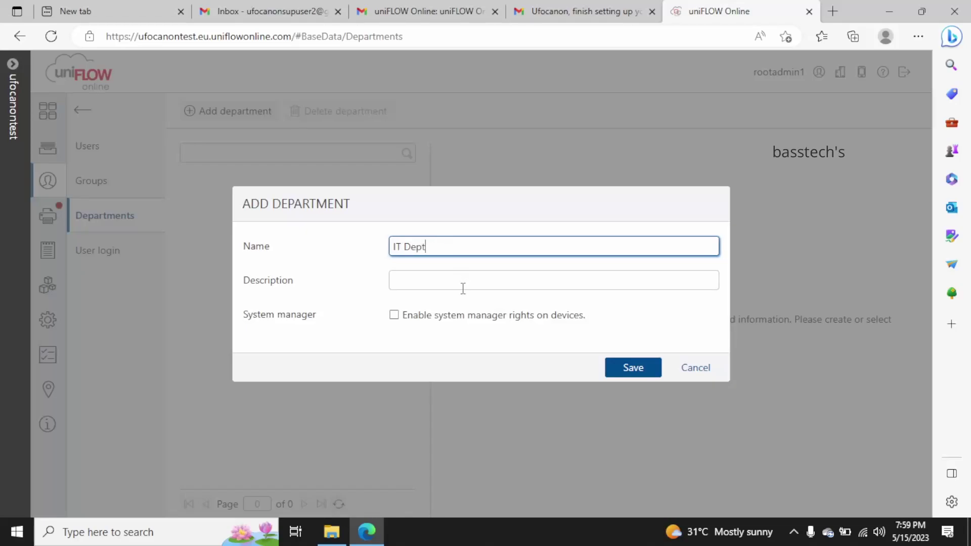
{"action": "left_click", "coordinate": [463, 288]}
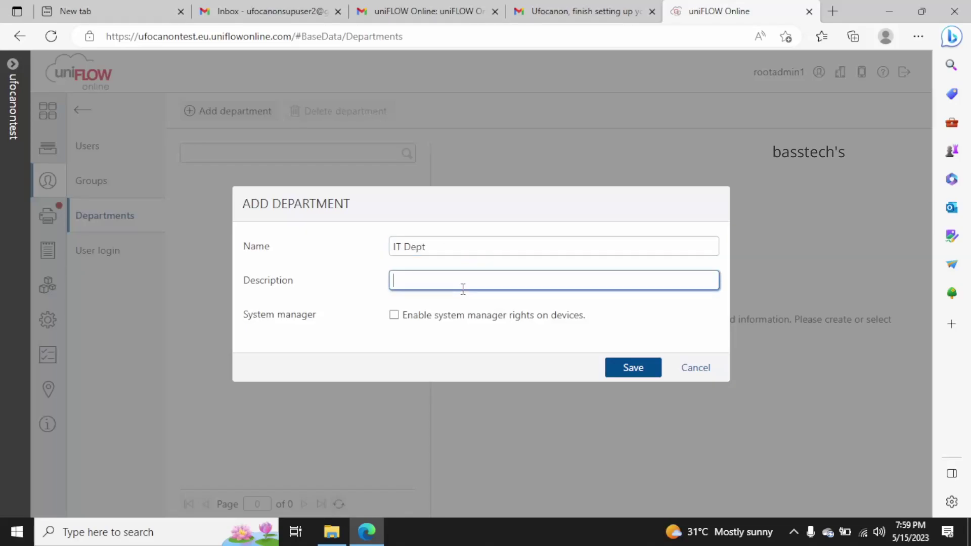
{"action": "type", "text": "Information Technology"}
{"action": "left_click", "coordinate": [633, 371]}
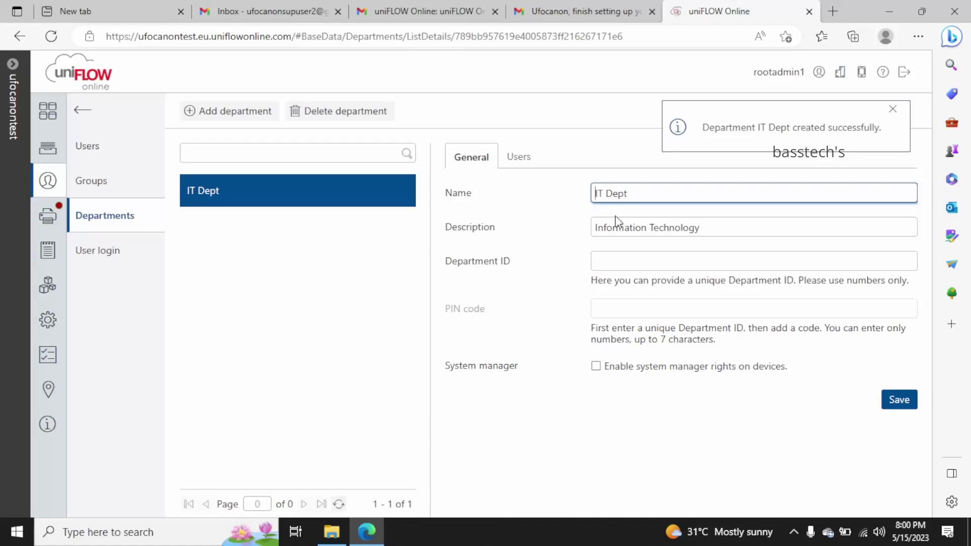
Add the chosen user as the single member of IT Dept and save the membership
{"action": "left_click", "coordinate": [518, 158]}
{"action": "left_click", "coordinate": [481, 191]}
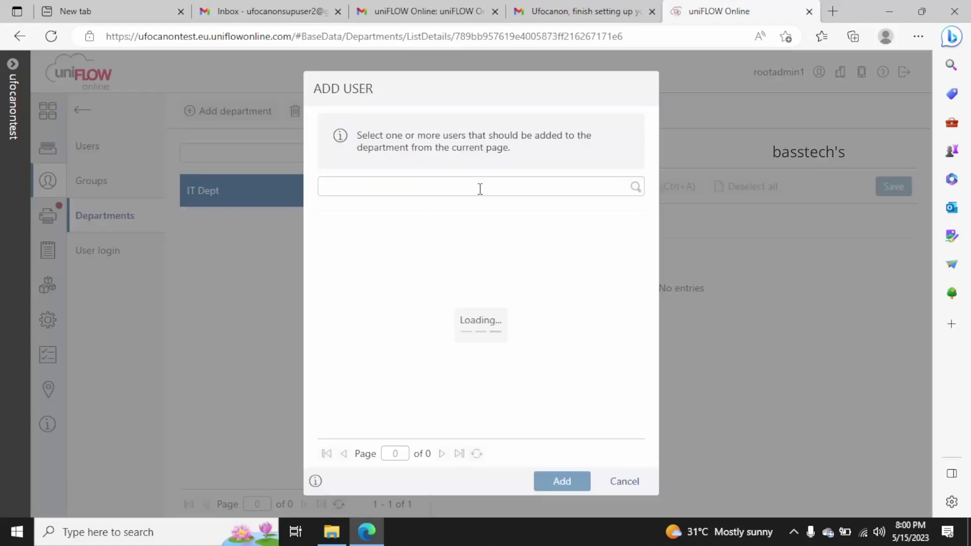
{"action": "left_click", "coordinate": [451, 226]}
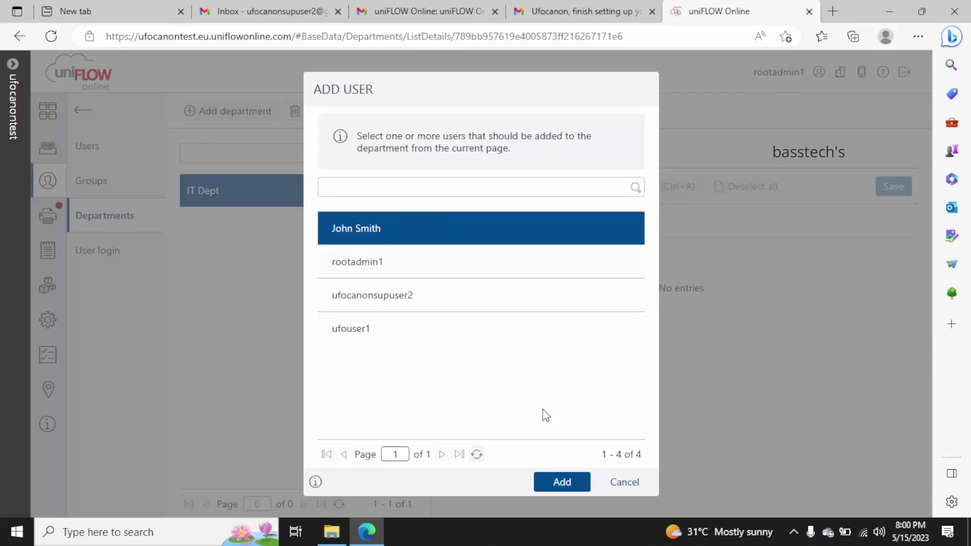
{"action": "left_click", "coordinate": [563, 483]}
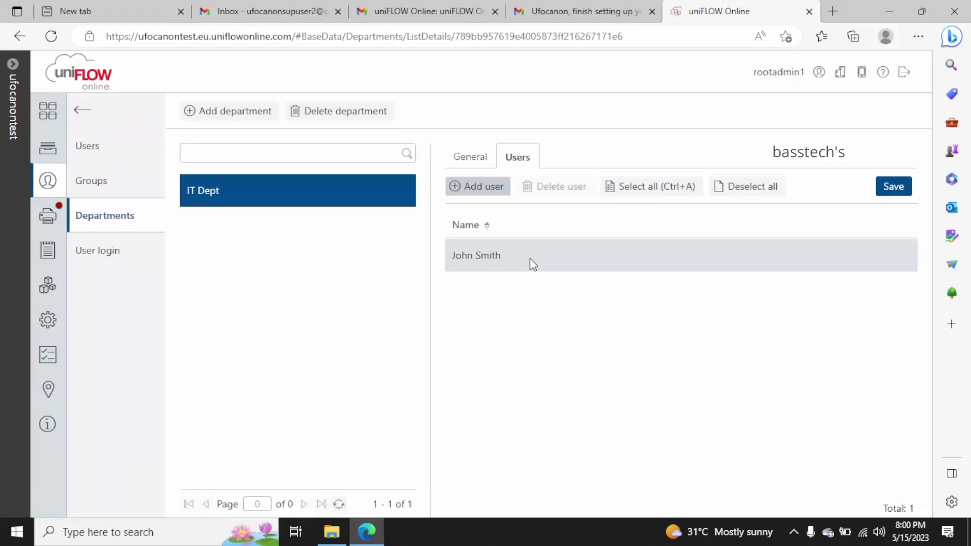
{"action": "left_click", "coordinate": [902, 188]}
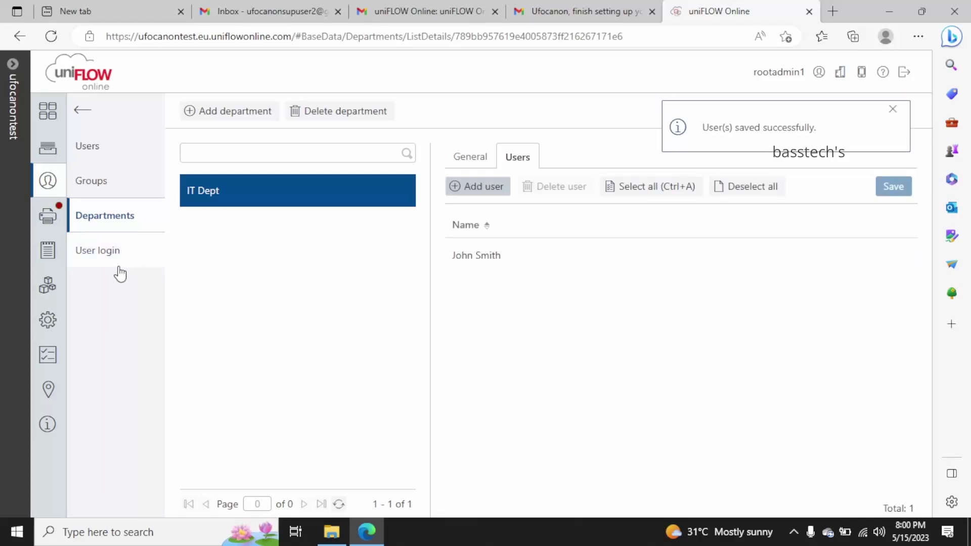
{"action": "left_click", "coordinate": [98, 257]}
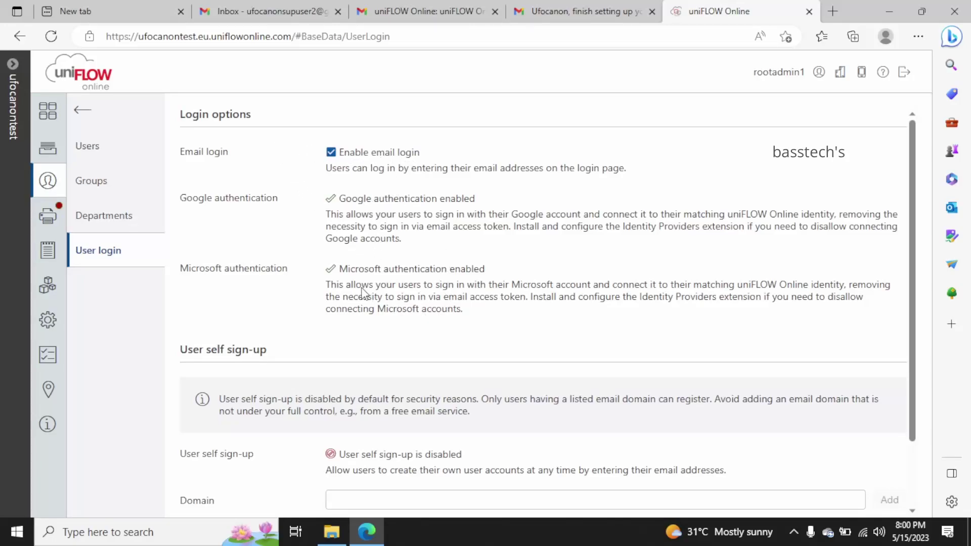
Scroll through the user login options, then go back to the Users list of four accounts
{"action": "scroll", "coordinate": [451, 302], "scroll_direction": "down", "scroll_amount": 2}
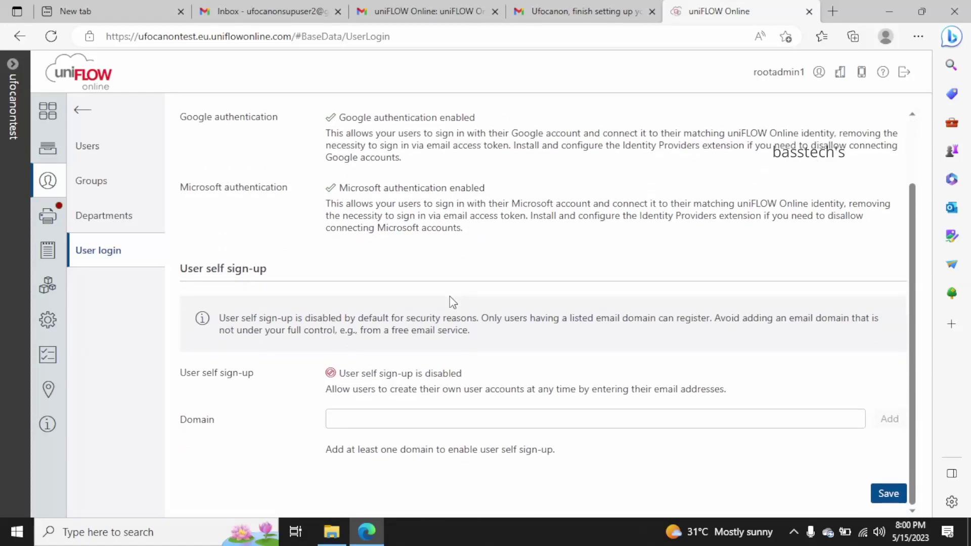
{"action": "key", "text": "alt+Left"}
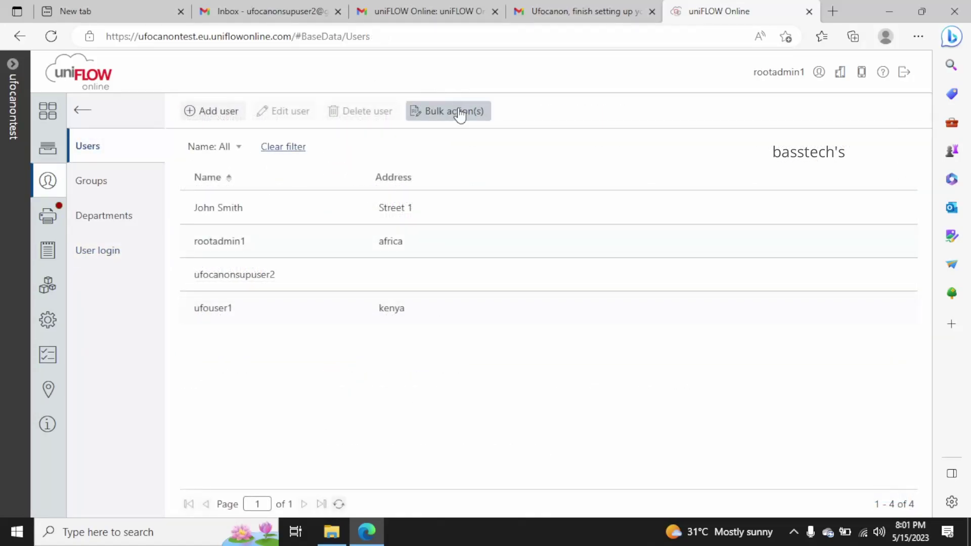
{"action": "left_click", "coordinate": [445, 112]}
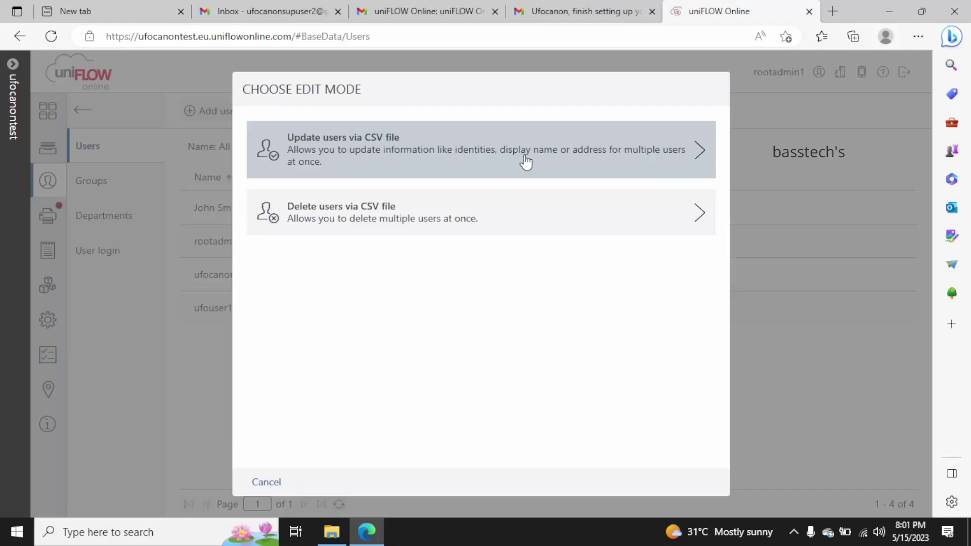
{"action": "left_click", "coordinate": [577, 161]}
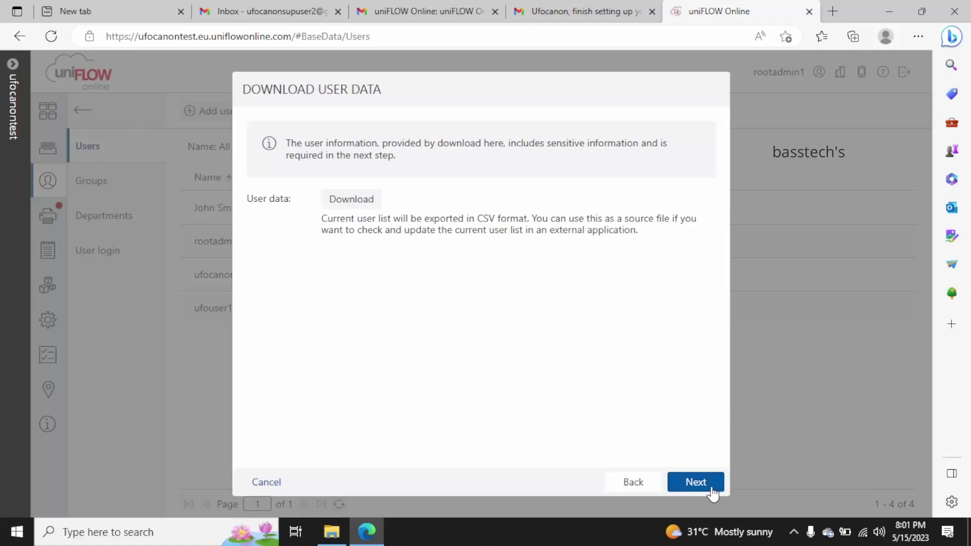
{"action": "left_click", "coordinate": [268, 483]}
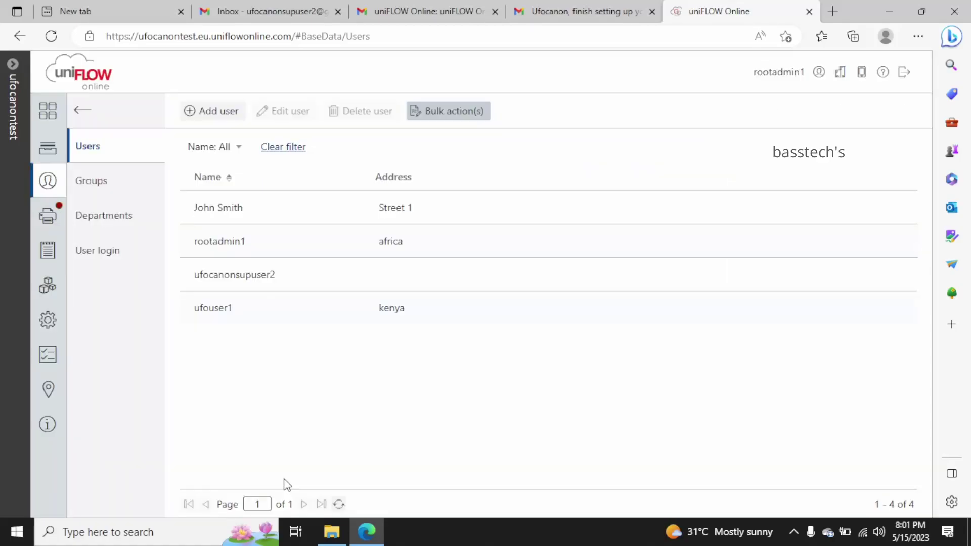
{"action": "left_click", "coordinate": [444, 115]}
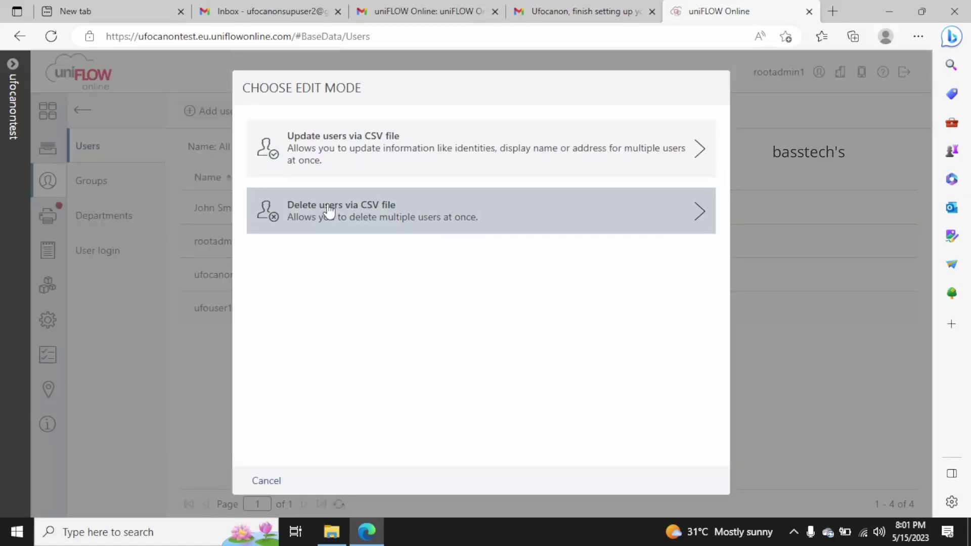
{"action": "left_click", "coordinate": [329, 211]}
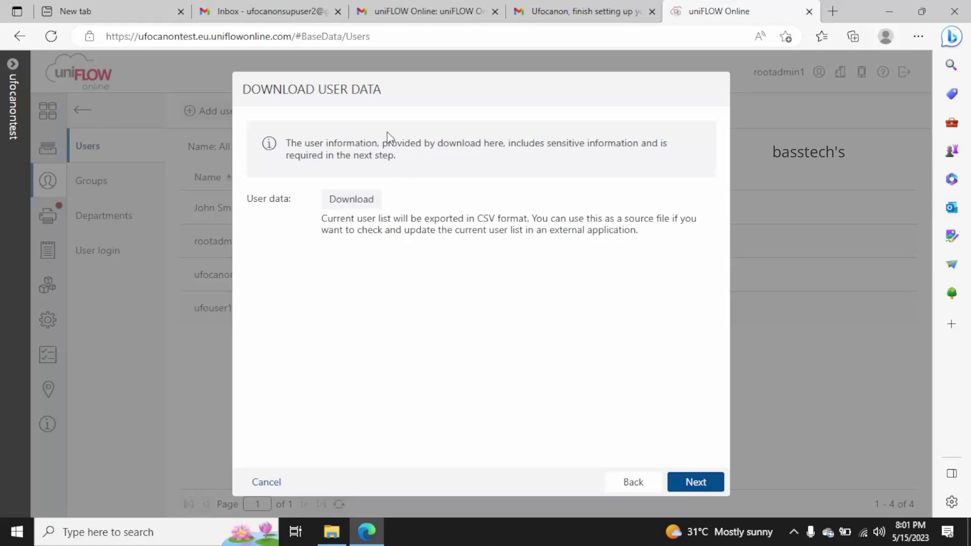
{"action": "left_click_drag", "start_coordinate": [392, 143], "coordinate": [479, 159]}
{"action": "left_click", "coordinate": [478, 309]}
{"action": "left_click", "coordinate": [277, 483]}
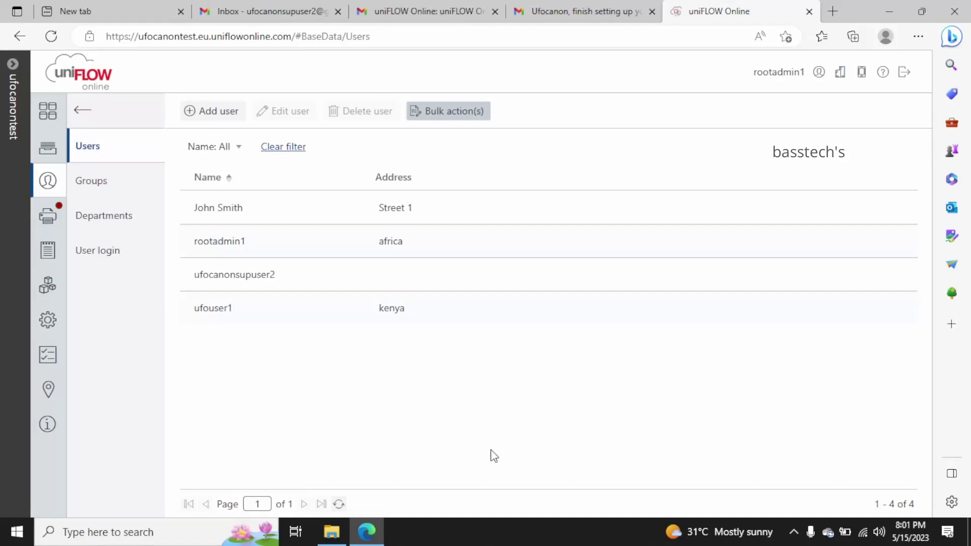